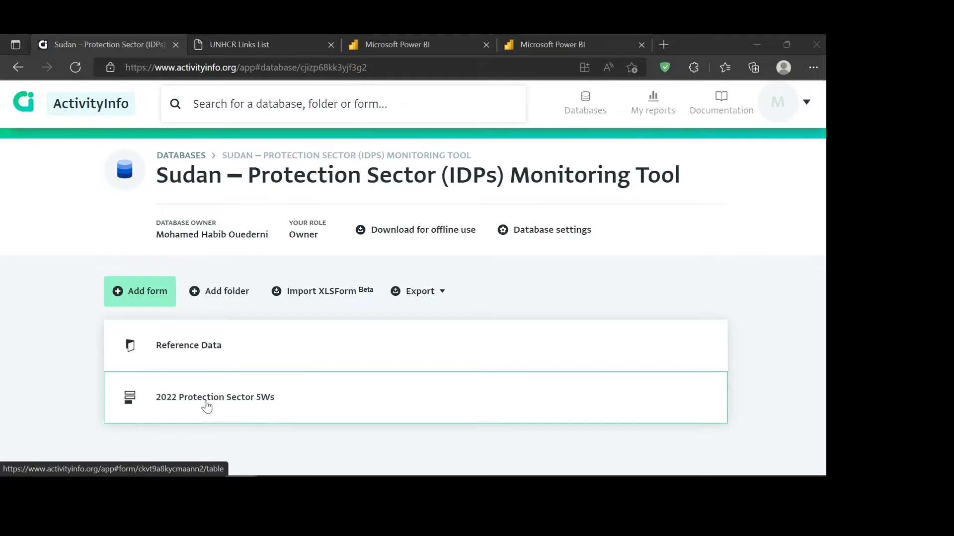
- Start a new record in the 2022 Protection Sector 5Ws form and set its Reporting Quarter to Q3
{"action": "left_click", "coordinate": [242, 405]}
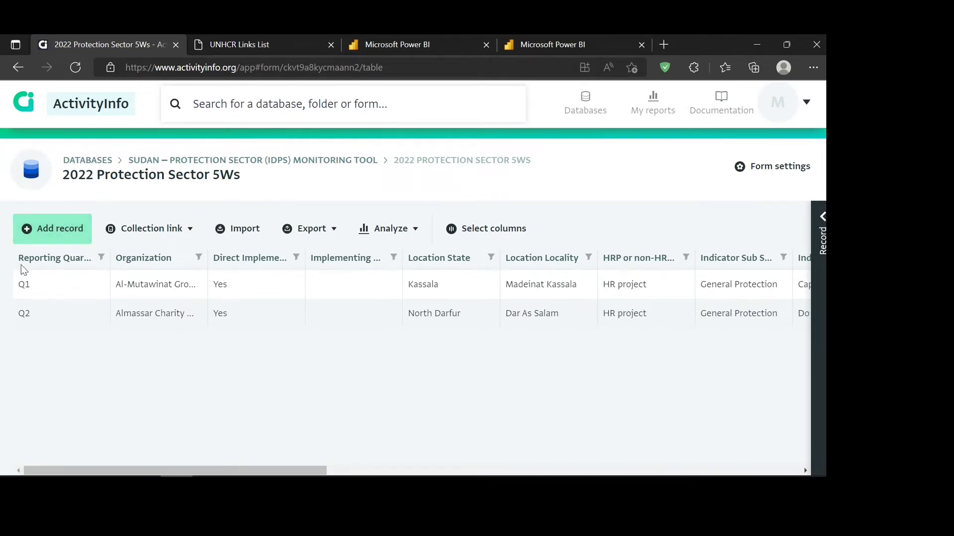
{"action": "left_click", "coordinate": [43, 238]}
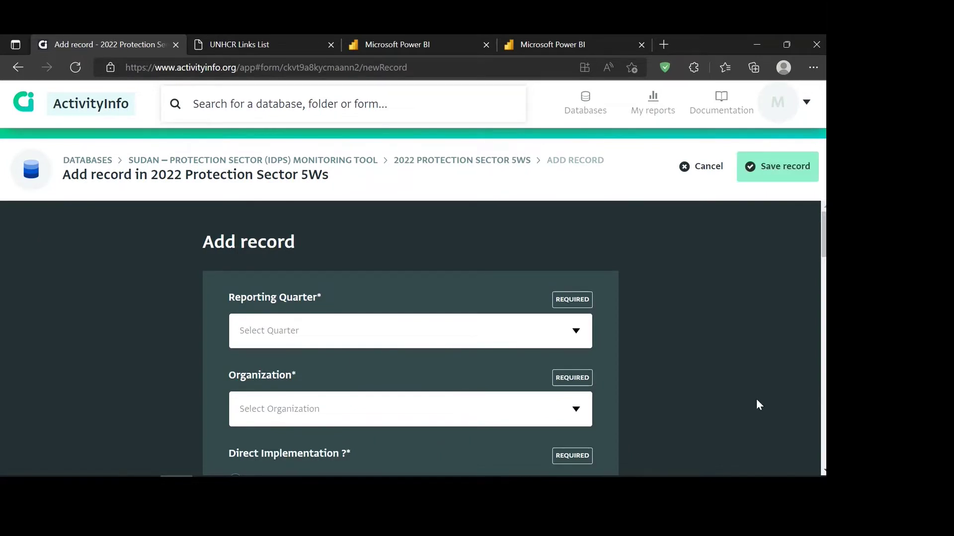
{"action": "left_click", "coordinate": [571, 332]}
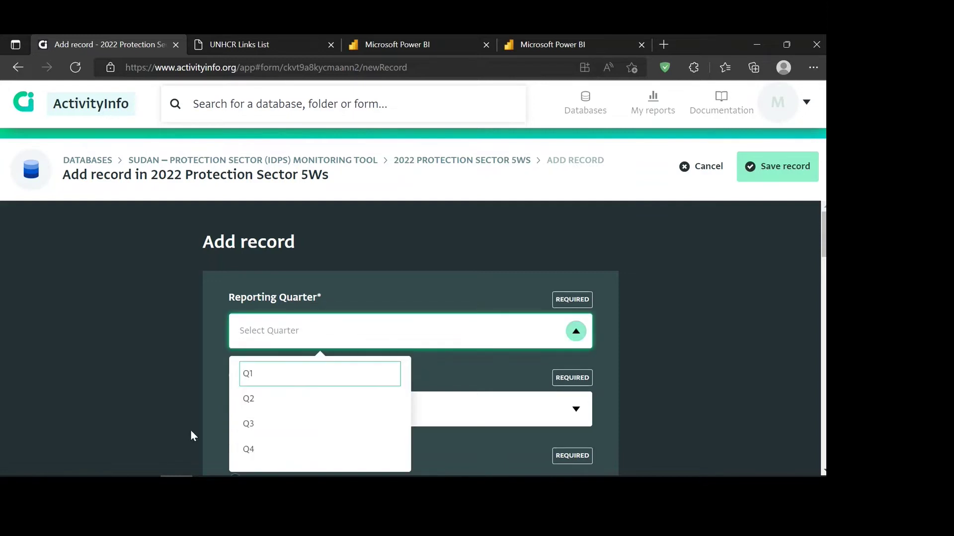
{"action": "left_click", "coordinate": [259, 427]}
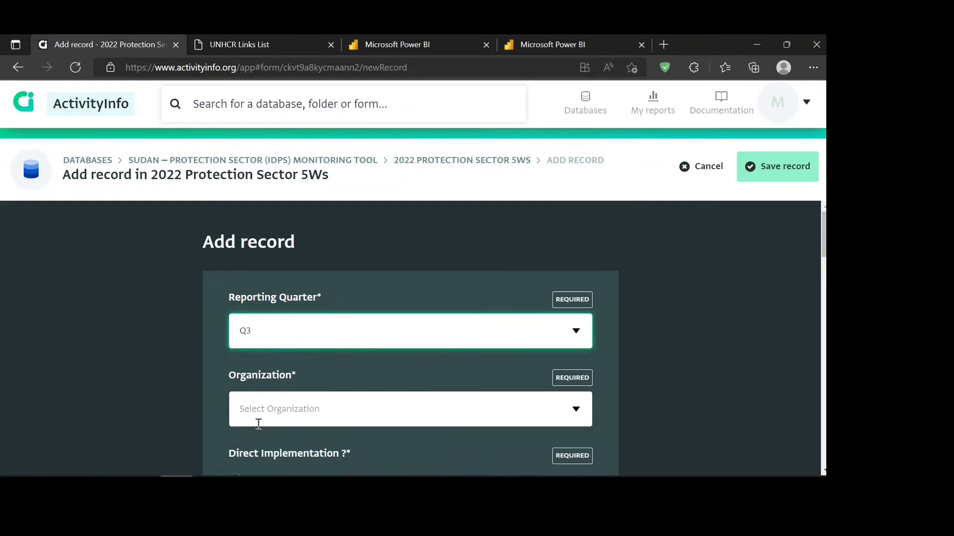
- Choose American Refugee Committee (Alight) as the Organization and answer No to Direct Implementation
{"action": "scroll", "coordinate": [258, 423], "scroll_direction": "down", "scroll_amount": 1}
{"action": "scroll", "coordinate": [258, 424], "scroll_direction": "down", "scroll_amount": 1}
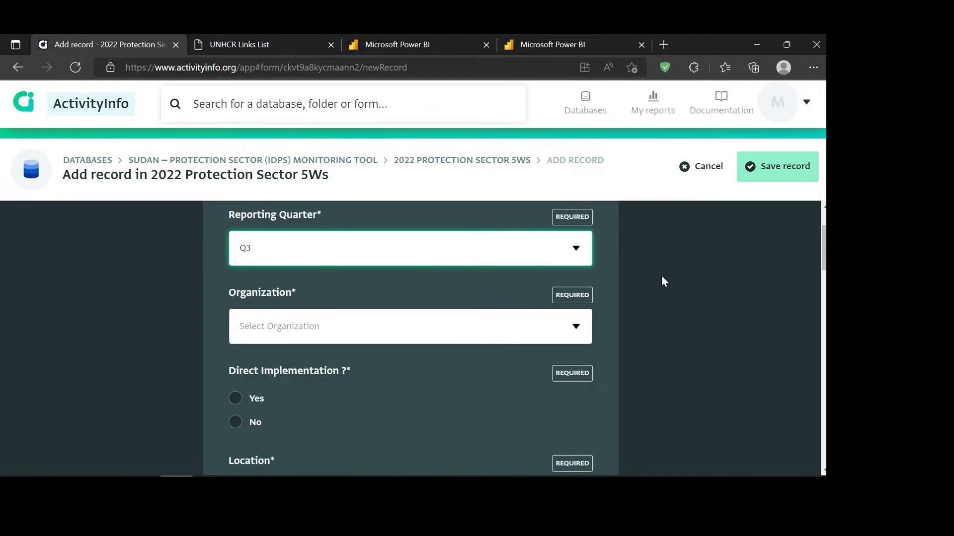
{"action": "left_click", "coordinate": [572, 327]}
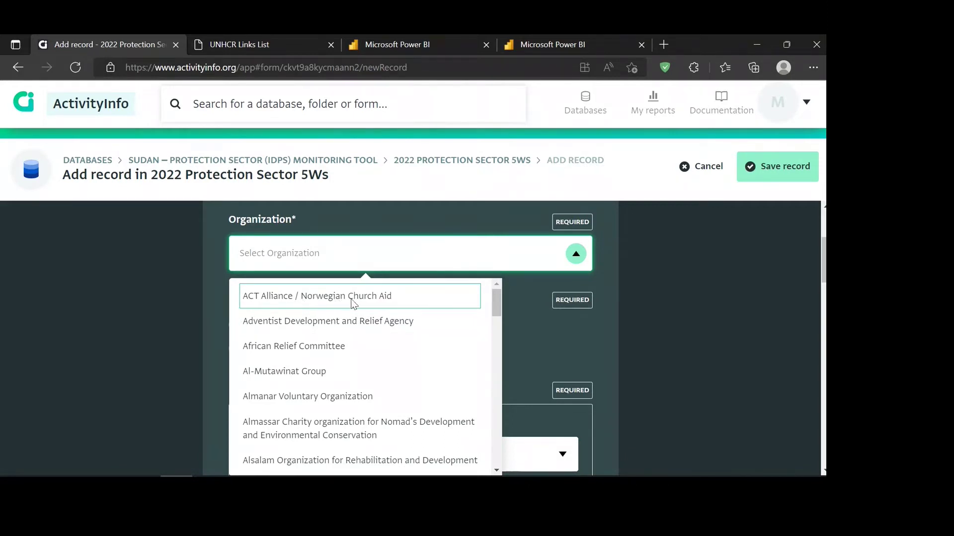
{"action": "scroll", "coordinate": [315, 359], "scroll_direction": "down", "scroll_amount": 2}
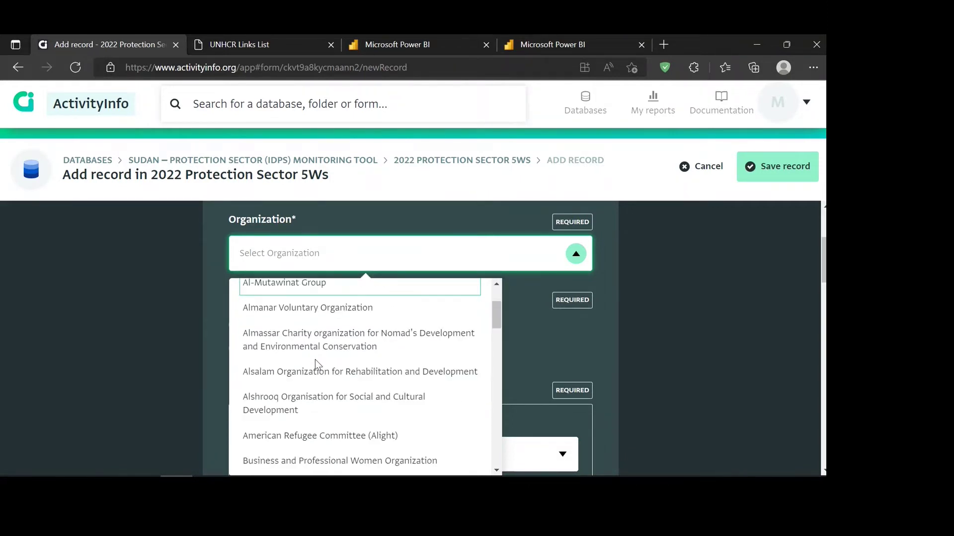
{"action": "scroll", "coordinate": [315, 359], "scroll_direction": "down", "scroll_amount": 2}
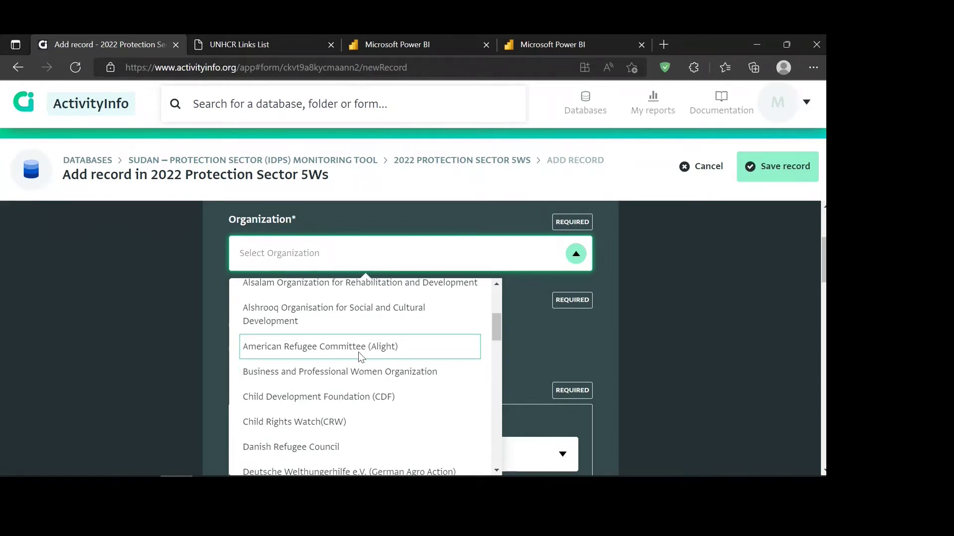
{"action": "left_click", "coordinate": [358, 348]}
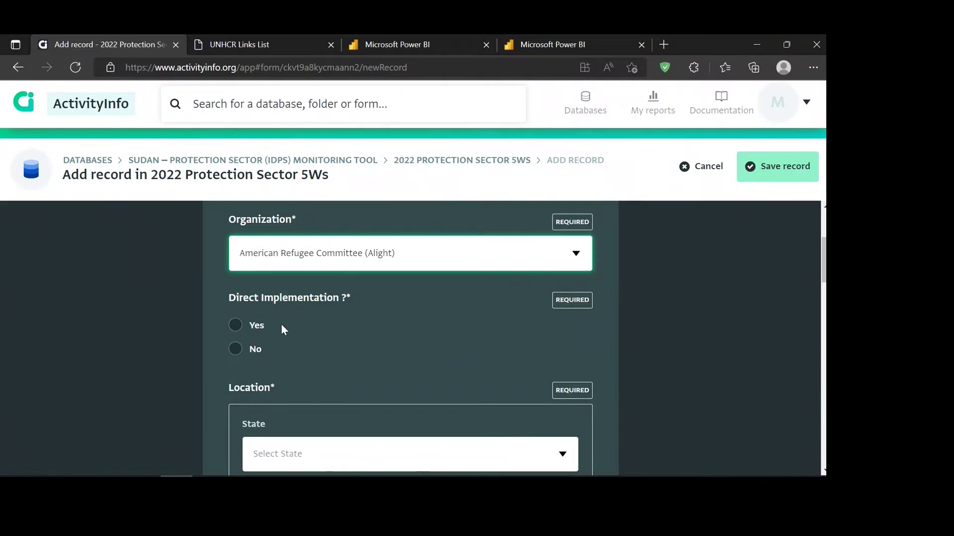
{"action": "left_click", "coordinate": [234, 327]}
{"action": "left_click", "coordinate": [234, 353]}
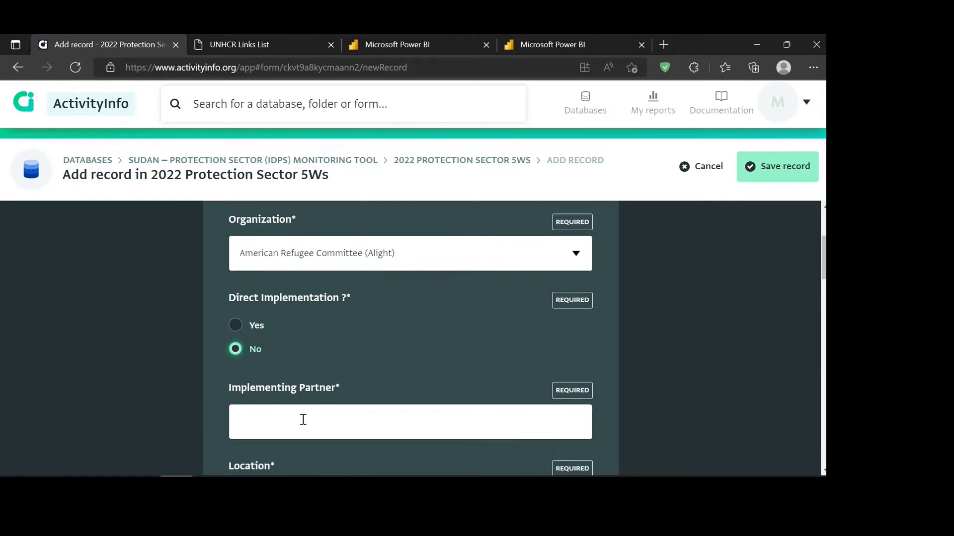
- Set the record's Location to North Darfur state and Al Fasher locality
{"action": "scroll", "coordinate": [303, 420], "scroll_direction": "down", "scroll_amount": 1}
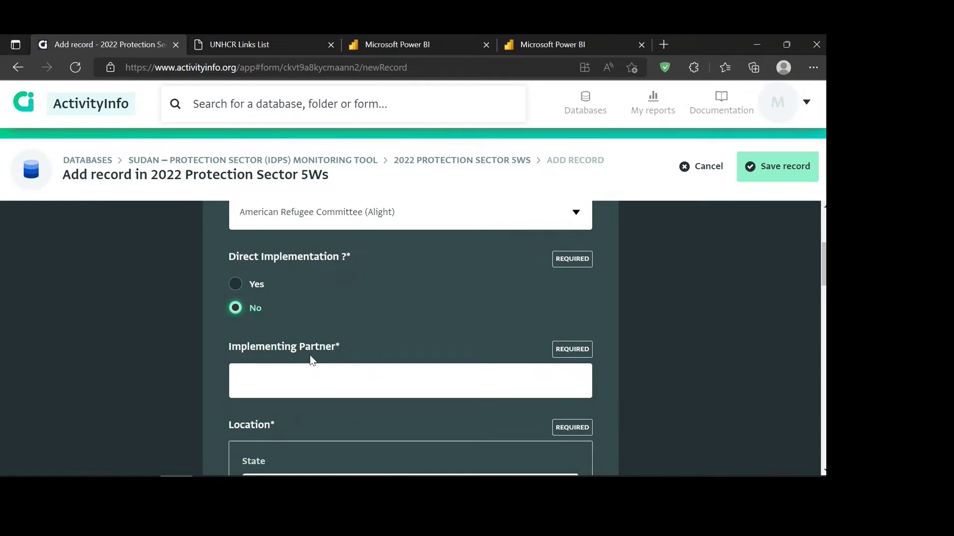
{"action": "key", "text": "Down"}
{"action": "scroll", "coordinate": [279, 348], "scroll_direction": "down", "scroll_amount": 2}
{"action": "scroll", "coordinate": [266, 345], "scroll_direction": "down", "scroll_amount": 1}
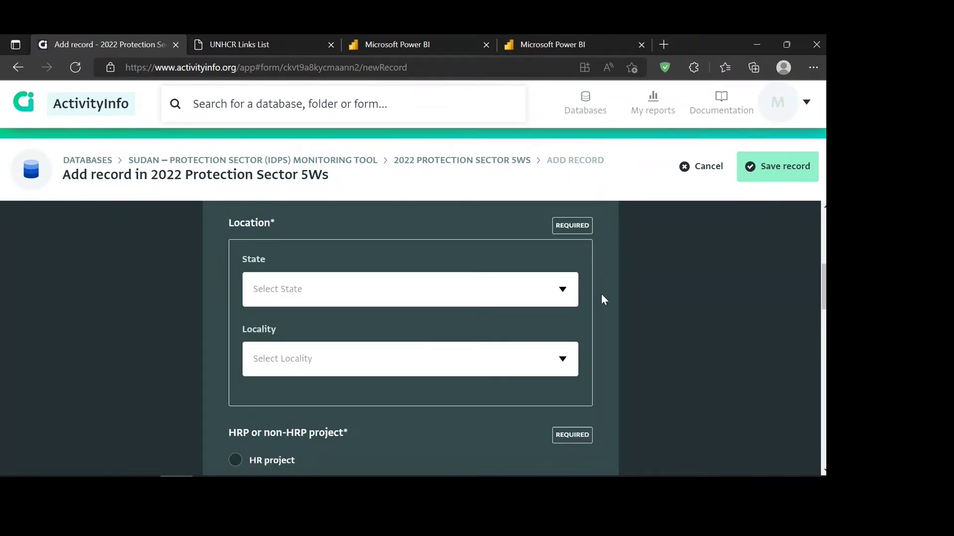
{"action": "left_click", "coordinate": [561, 290]}
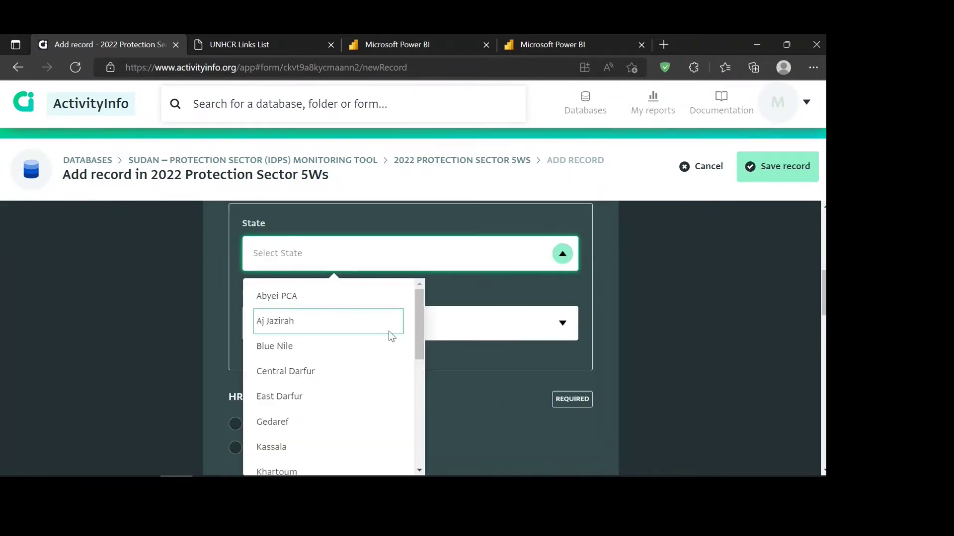
{"action": "scroll", "coordinate": [359, 368], "scroll_direction": "down", "scroll_amount": 1}
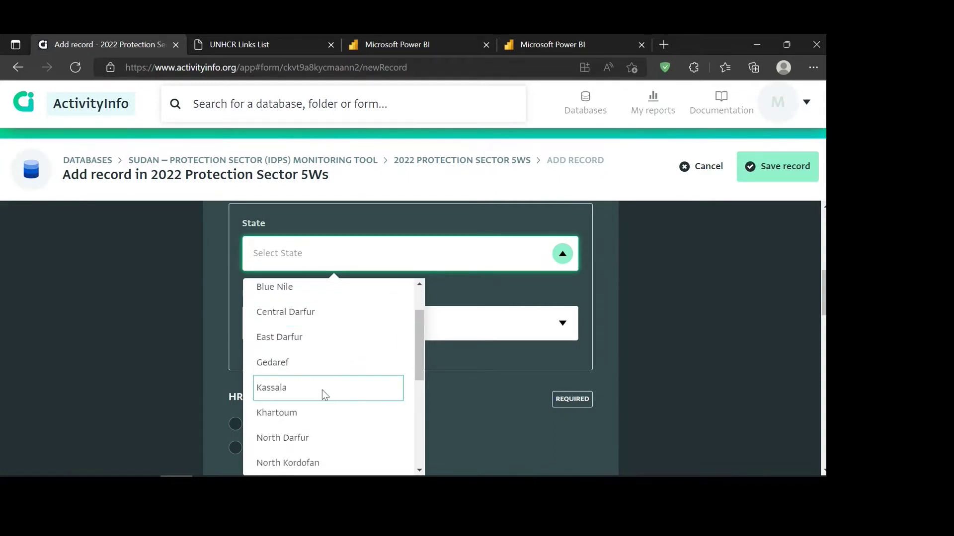
{"action": "scroll", "coordinate": [306, 418], "scroll_direction": "down", "scroll_amount": 1}
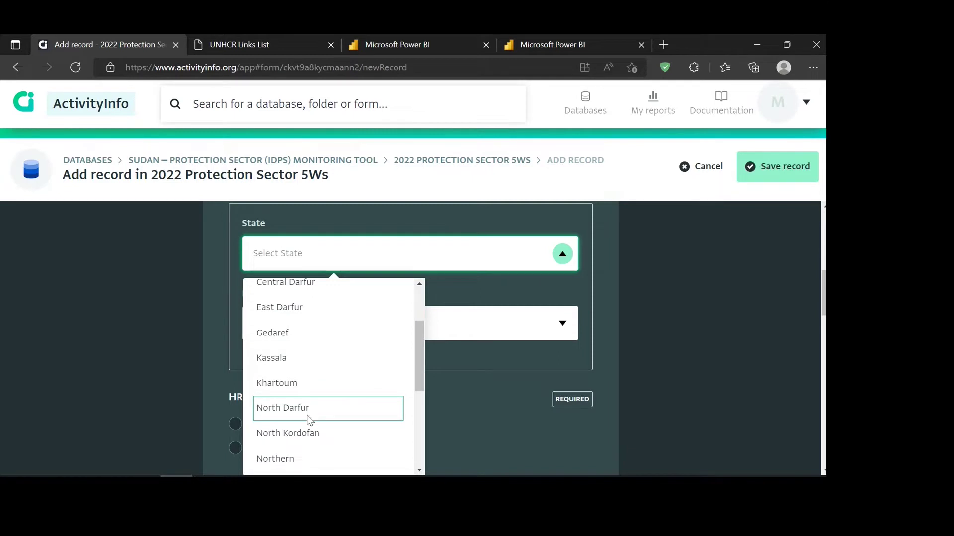
{"action": "left_click", "coordinate": [307, 416]}
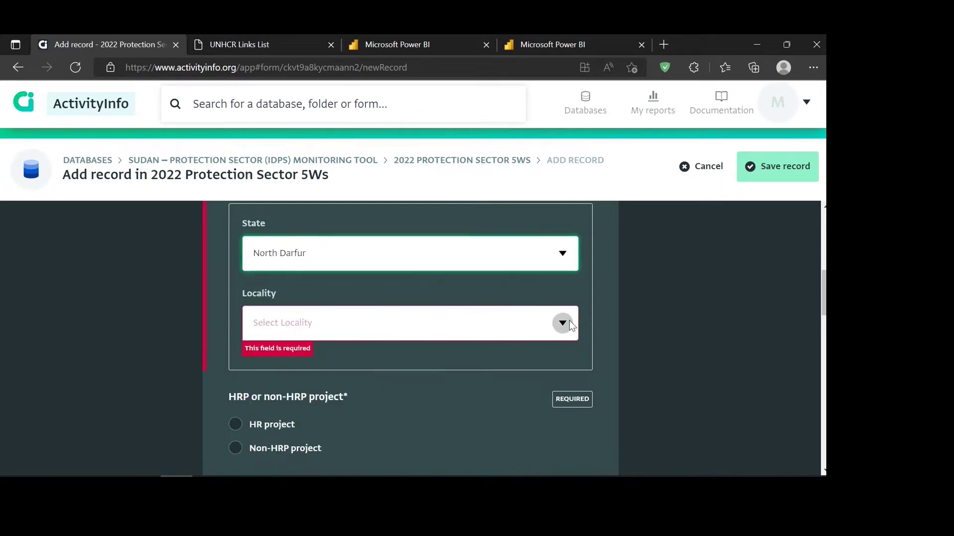
{"action": "left_click", "coordinate": [570, 325]}
{"action": "left_click", "coordinate": [288, 290]}
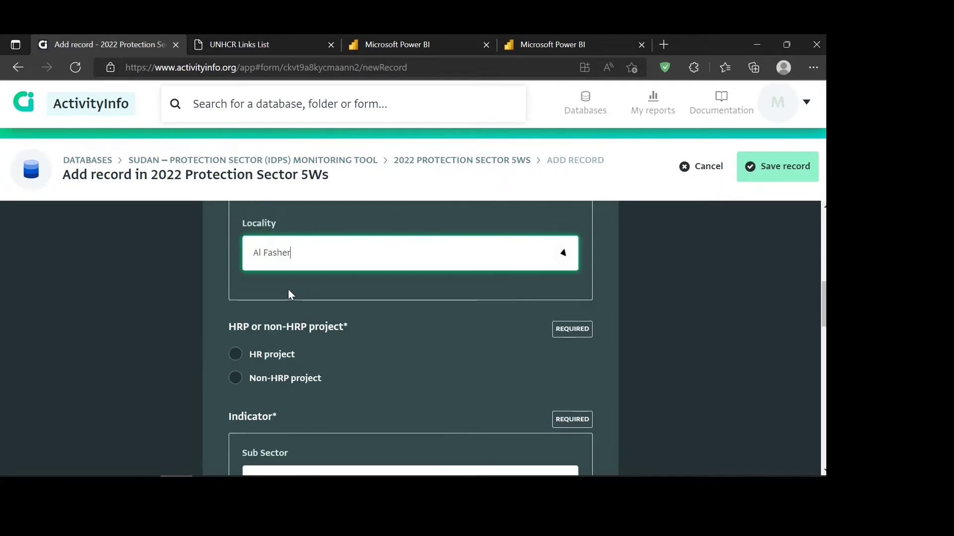
- Classify the record as HR project under HRP or non-HRP project
{"action": "left_click", "coordinate": [271, 354]}
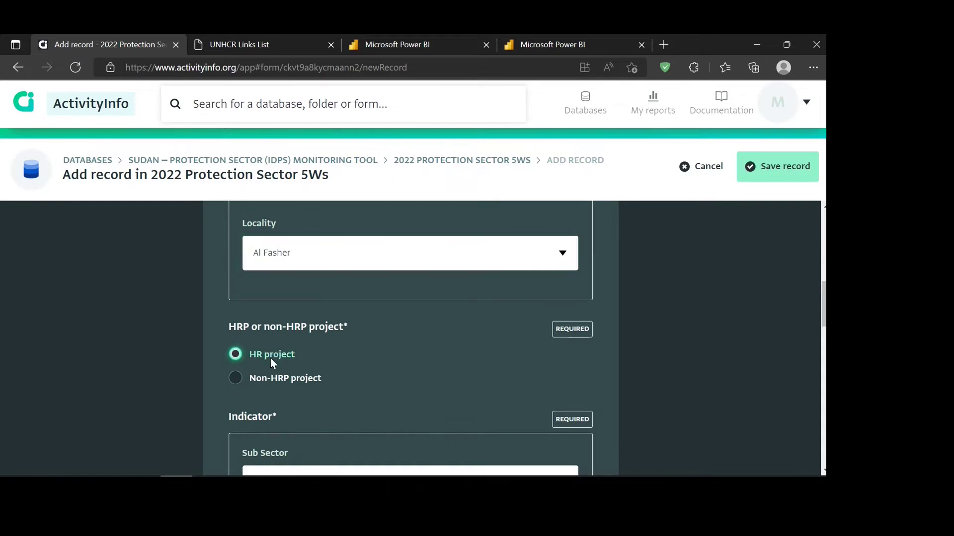
{"action": "left_click", "coordinate": [270, 382]}
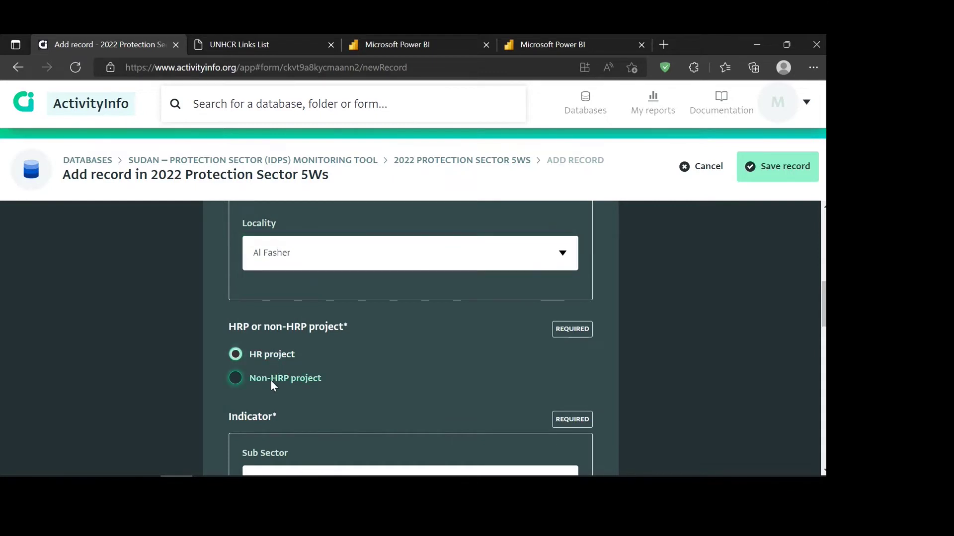
{"action": "left_click", "coordinate": [264, 353]}
- Keep General Protection as the indicator's Sub Sector and select Do protection Monitoring as its Activity
{"action": "scroll", "coordinate": [264, 357], "scroll_direction": "down", "scroll_amount": 3}
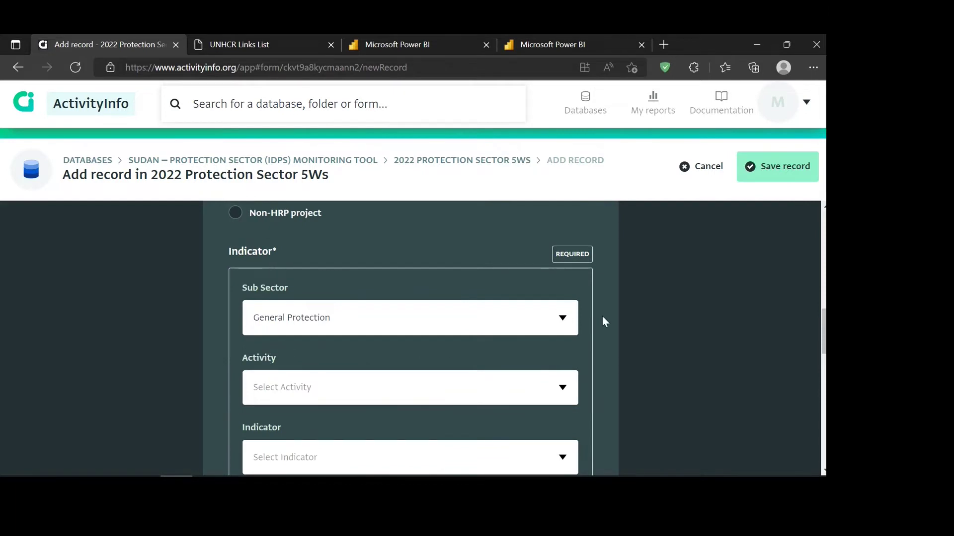
{"action": "left_click", "coordinate": [562, 320]}
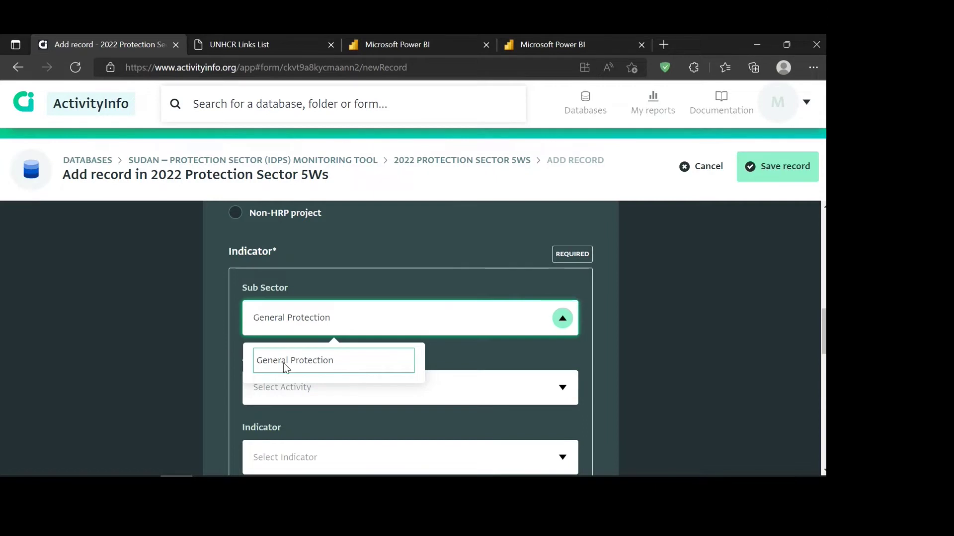
{"action": "left_click", "coordinate": [219, 368]}
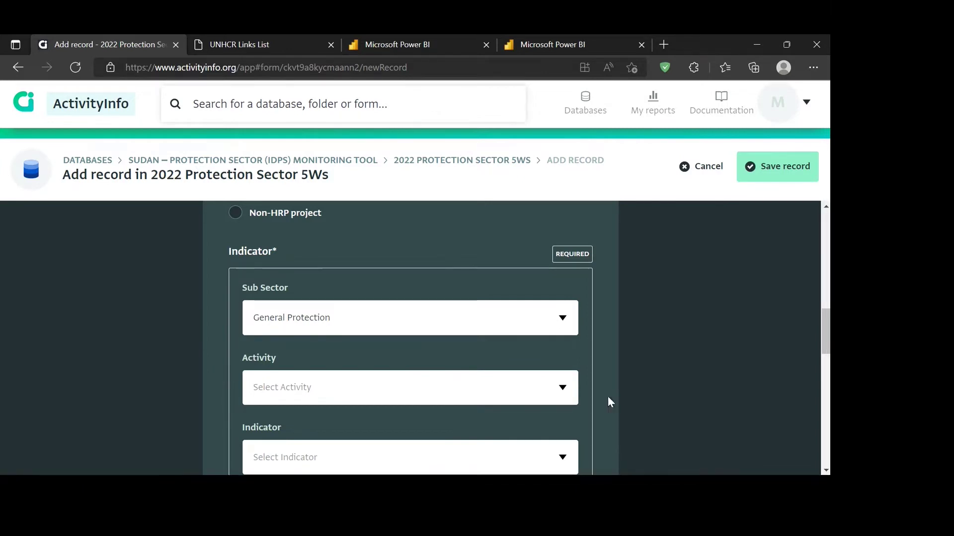
{"action": "left_click", "coordinate": [566, 387]}
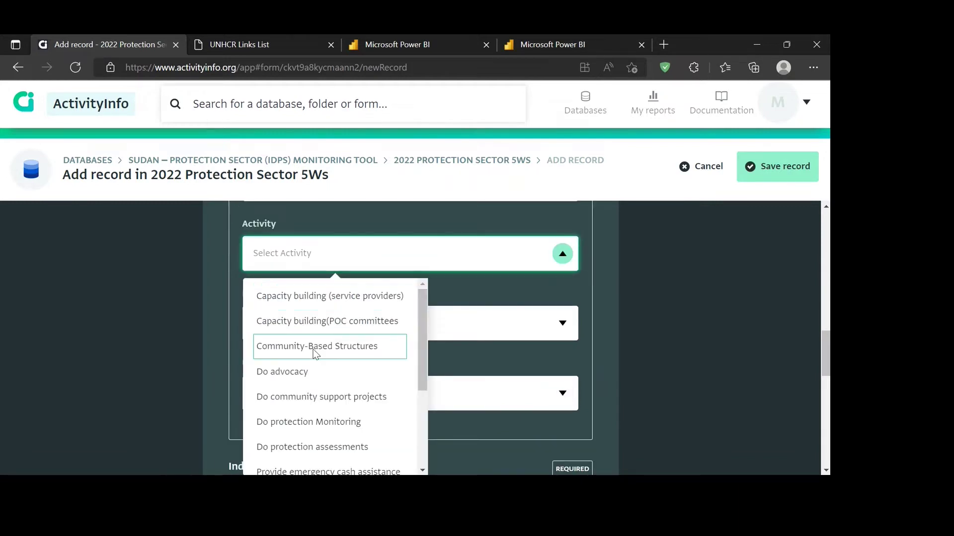
{"action": "scroll", "coordinate": [347, 422], "scroll_direction": "down", "scroll_amount": 1}
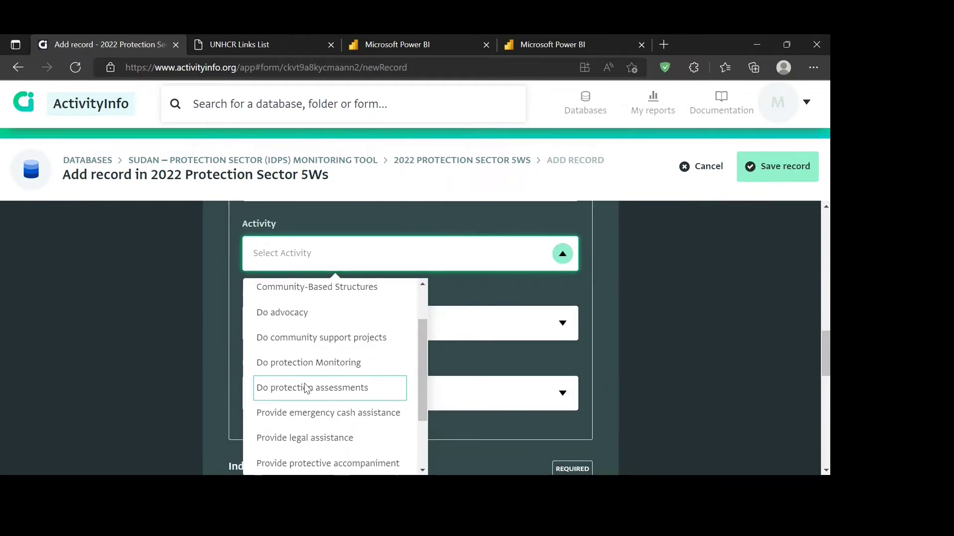
{"action": "left_click", "coordinate": [305, 368]}
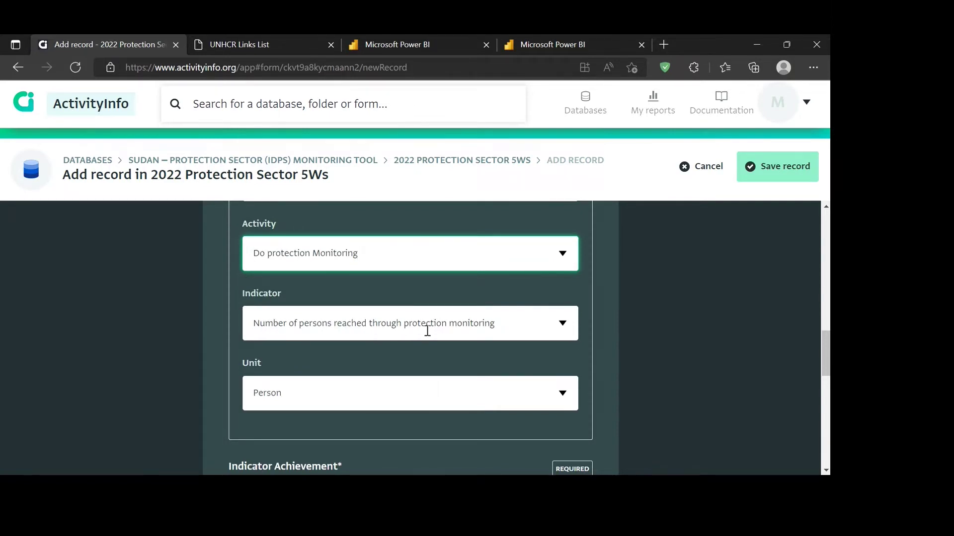
- Enter 1000 as the Indicator Achievement
{"action": "scroll", "coordinate": [449, 370], "scroll_direction": "down", "scroll_amount": 1}
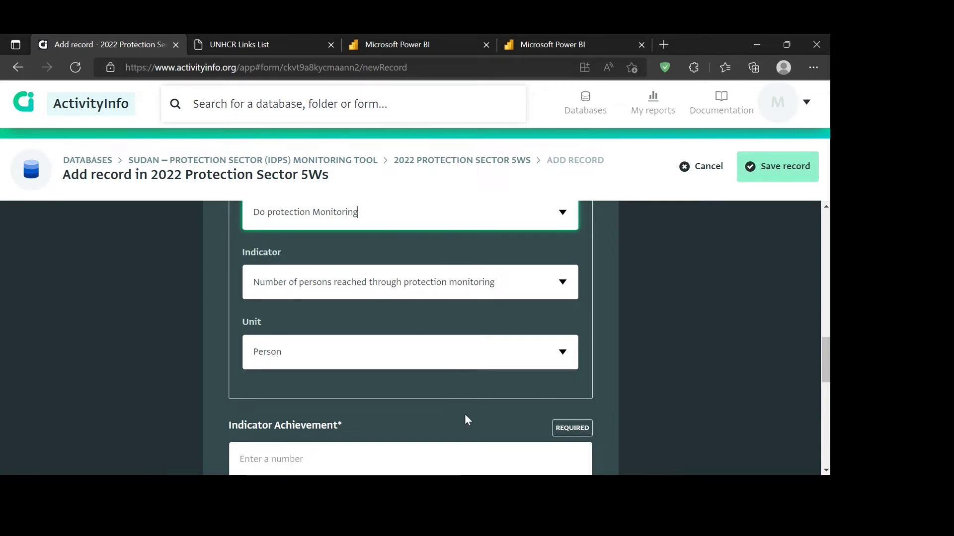
{"action": "left_click", "coordinate": [294, 452]}
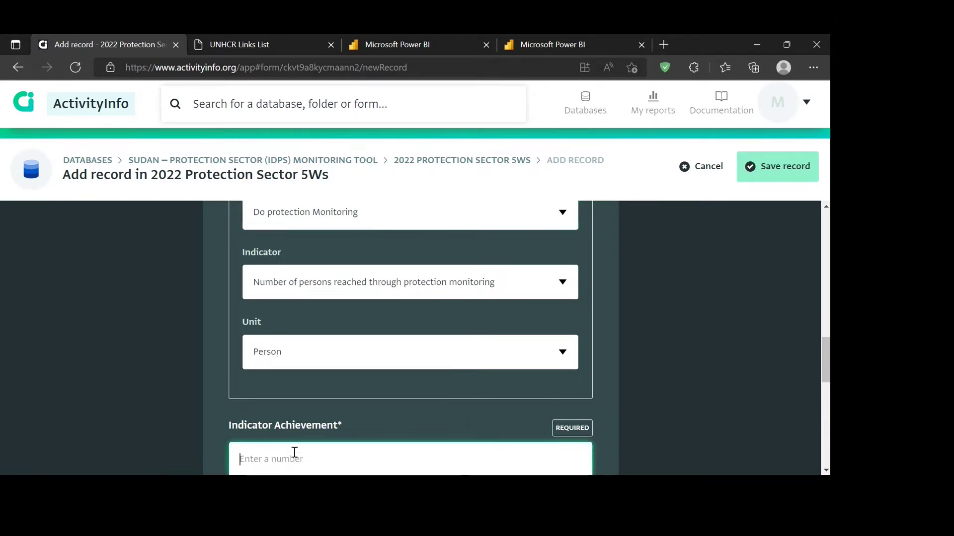
{"action": "scroll", "coordinate": [294, 452], "scroll_direction": "down", "scroll_amount": 1}
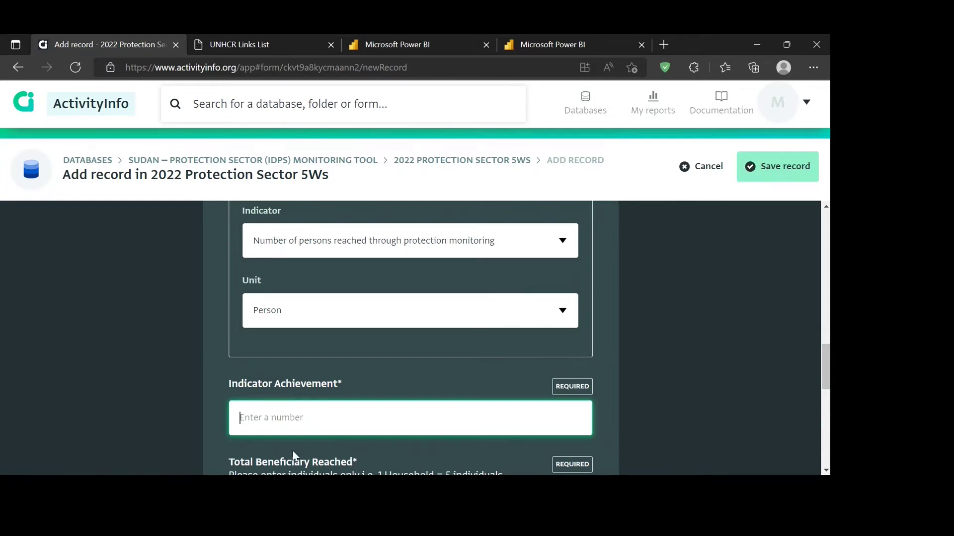
{"action": "scroll", "coordinate": [292, 448], "scroll_direction": "up", "scroll_amount": 1}
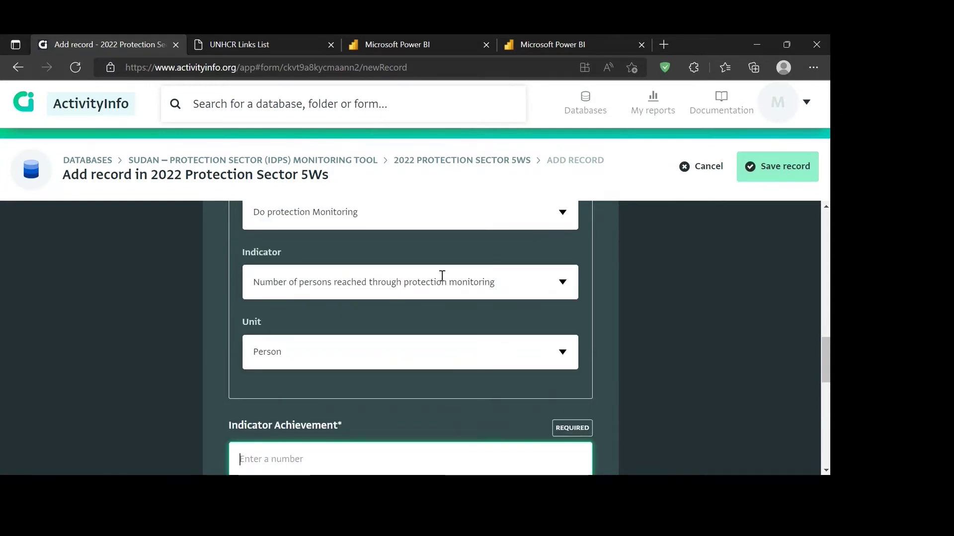
{"action": "scroll", "coordinate": [278, 430], "scroll_direction": "down", "scroll_amount": 1}
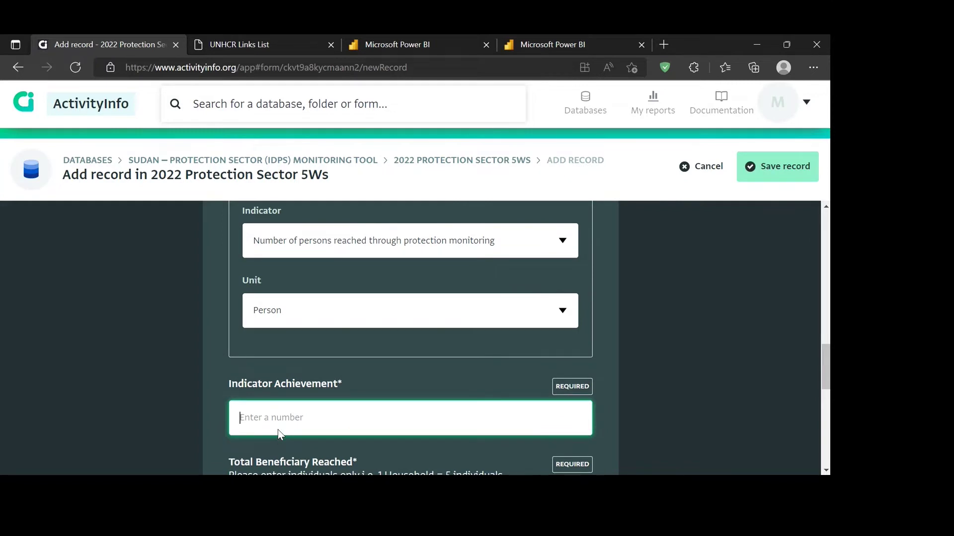
{"action": "type", "text": "1000"}
- Enter 1000 individuals as the Total Beneficiary Reached
{"action": "scroll", "coordinate": [278, 430], "scroll_direction": "down", "scroll_amount": 2}
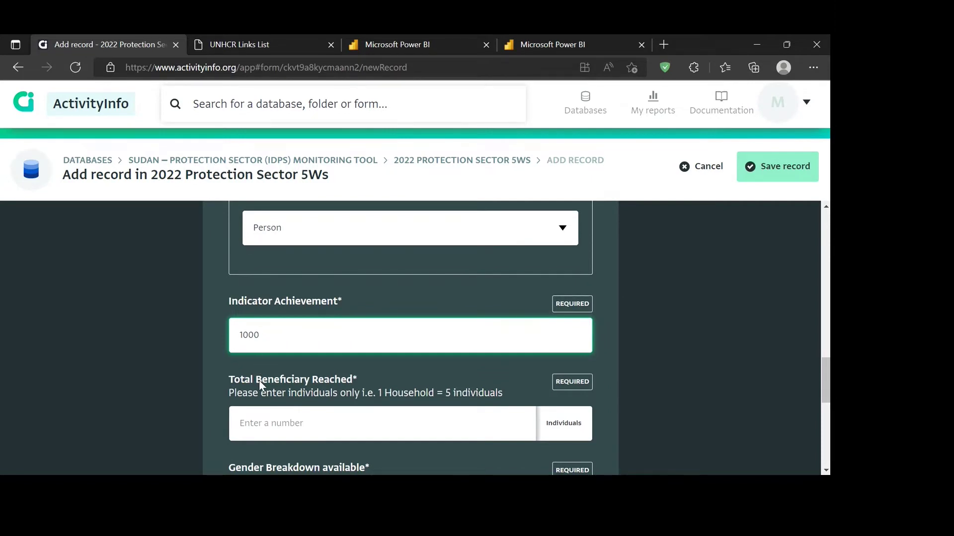
{"action": "scroll", "coordinate": [259, 381], "scroll_direction": "up", "scroll_amount": 1}
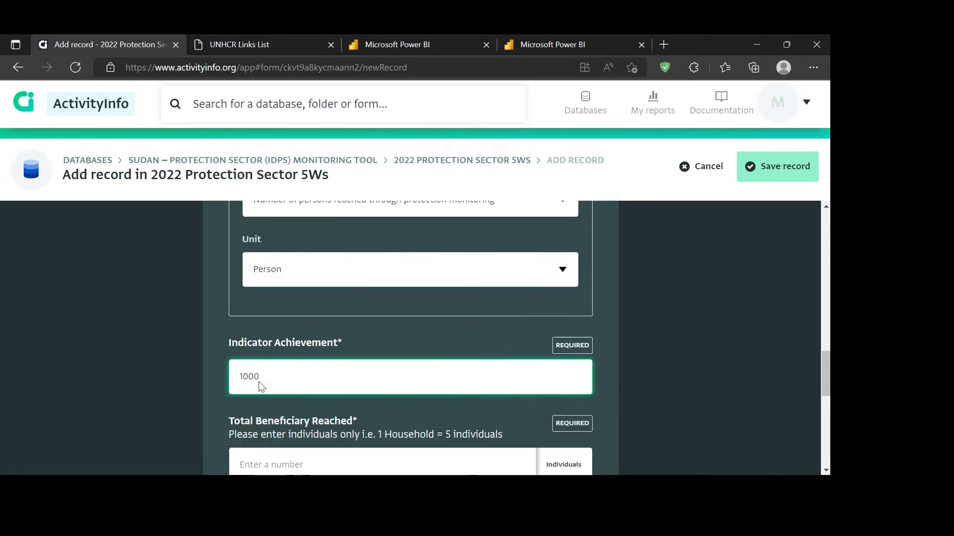
{"action": "scroll", "coordinate": [258, 383], "scroll_direction": "down", "scroll_amount": 1}
{"action": "left_click", "coordinate": [268, 436]}
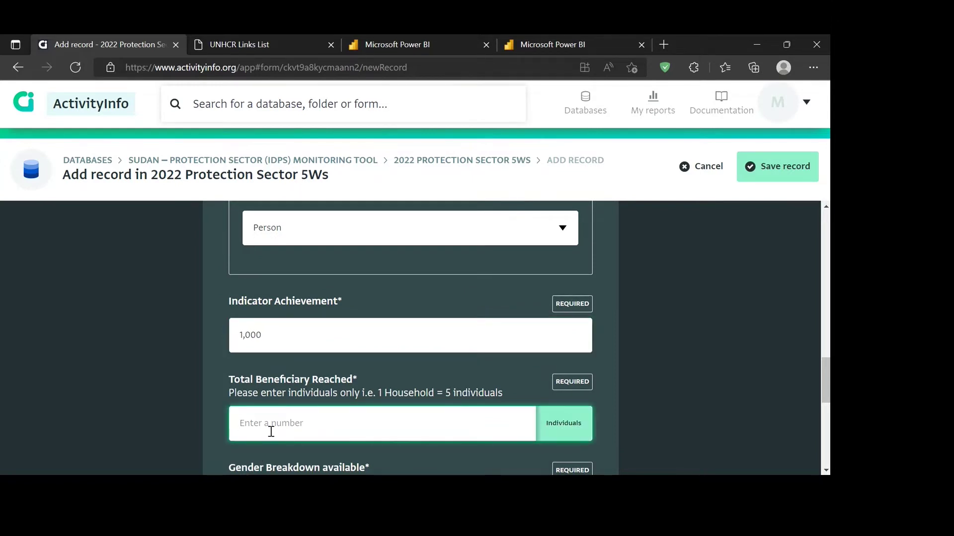
{"action": "type", "text": "1000"}
{"action": "scroll", "coordinate": [275, 422], "scroll_direction": "up", "scroll_amount": 2}
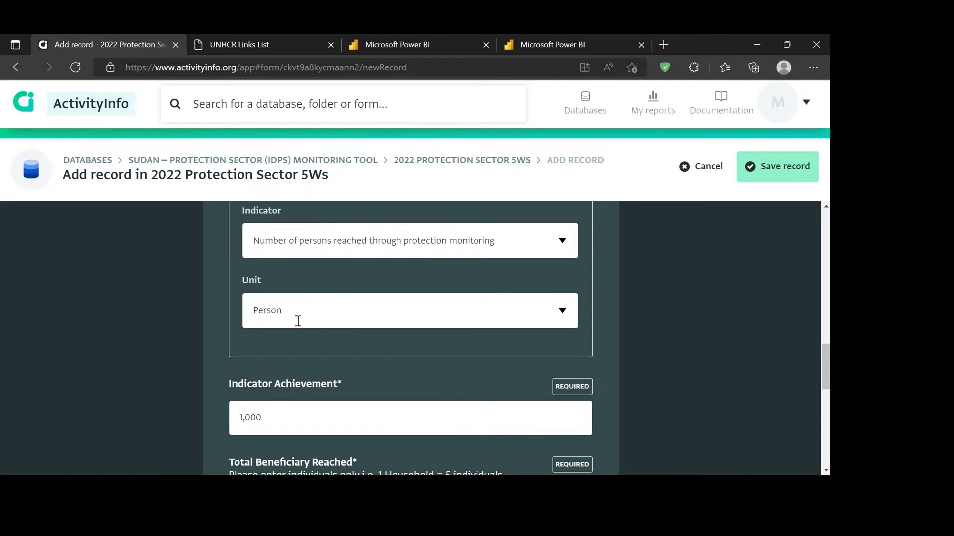
{"action": "scroll", "coordinate": [298, 321], "scroll_direction": "up", "scroll_amount": 1}
{"action": "scroll", "coordinate": [297, 320], "scroll_direction": "up", "scroll_amount": 1}
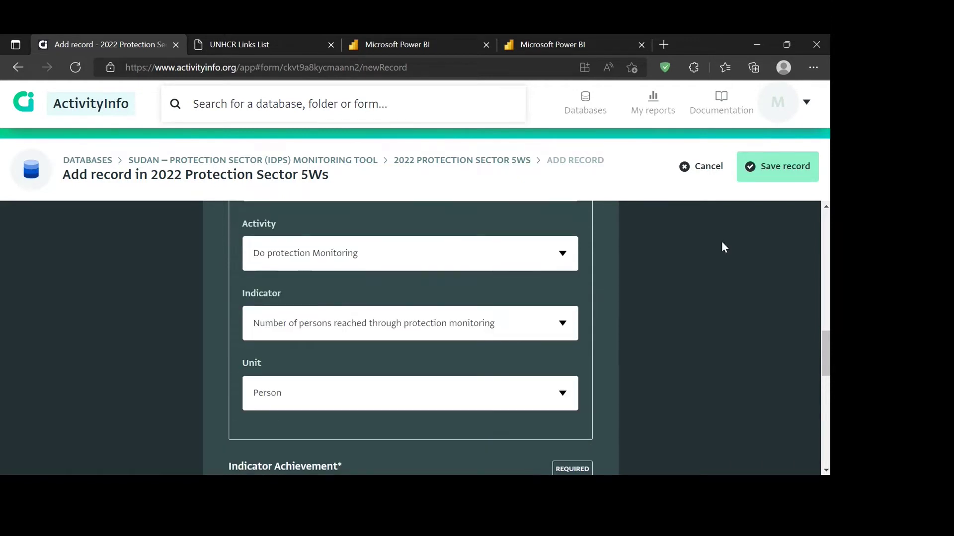
- Try Capacity building(POC committees as the indicator's Activity, then change it to Do advocacy
{"action": "left_click", "coordinate": [565, 254]}
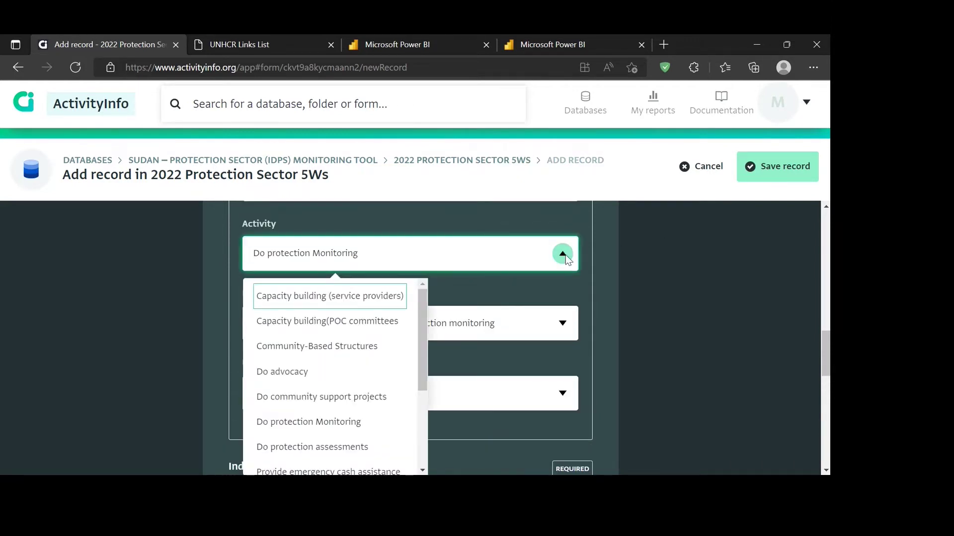
{"action": "left_click", "coordinate": [326, 331]}
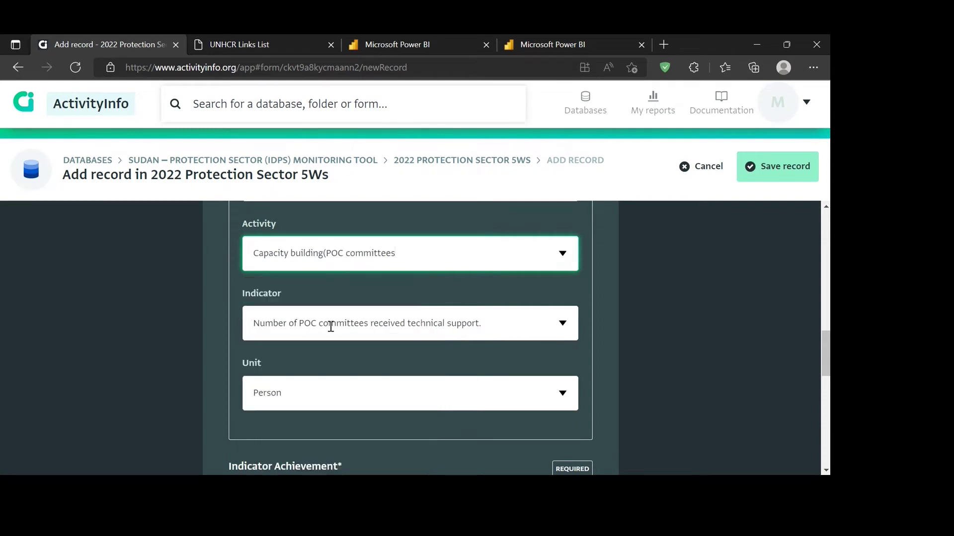
{"action": "left_click", "coordinate": [567, 257]}
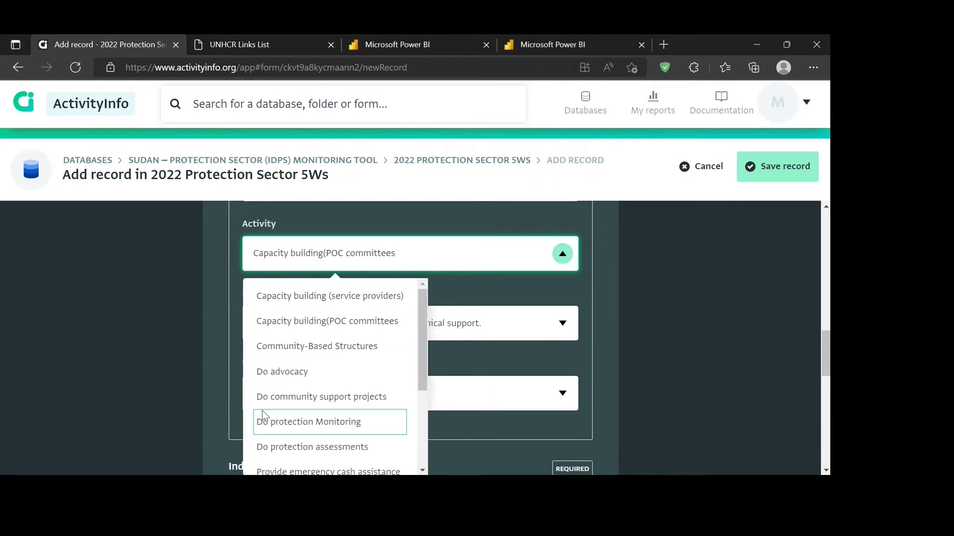
{"action": "left_click", "coordinate": [278, 373]}
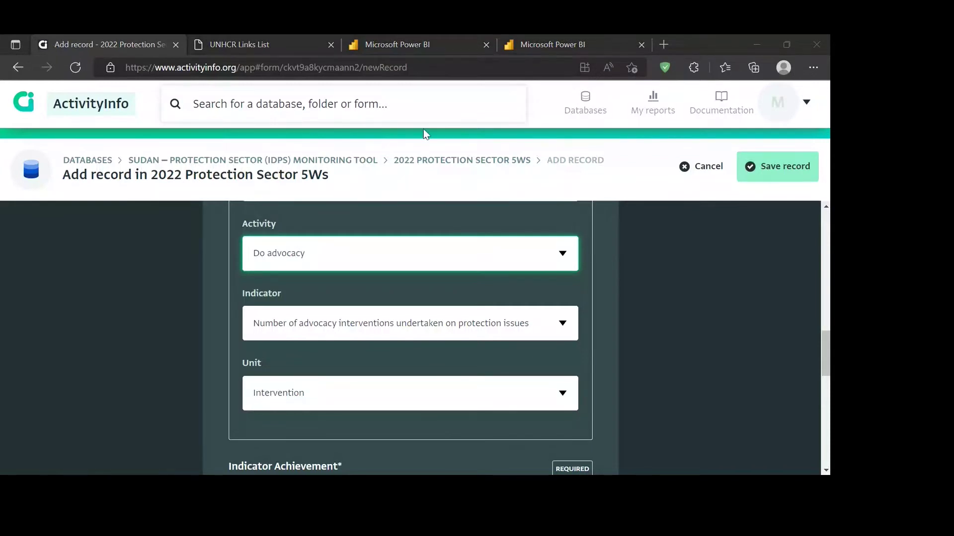
- Change the Indicator Achievement to 200
{"action": "scroll", "coordinate": [284, 399], "scroll_direction": "down", "scroll_amount": 1}
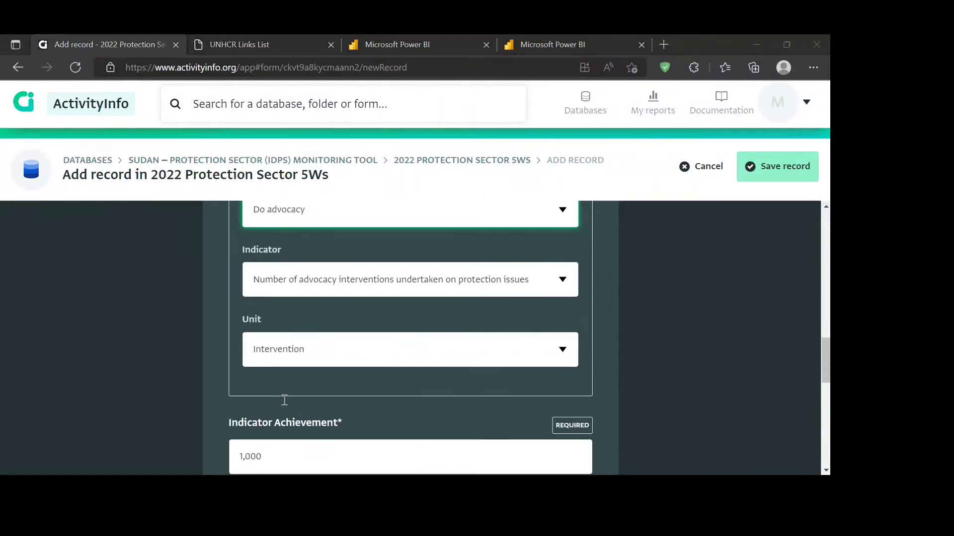
{"action": "scroll", "coordinate": [284, 400], "scroll_direction": "down", "scroll_amount": 1}
{"action": "left_click", "coordinate": [253, 421]}
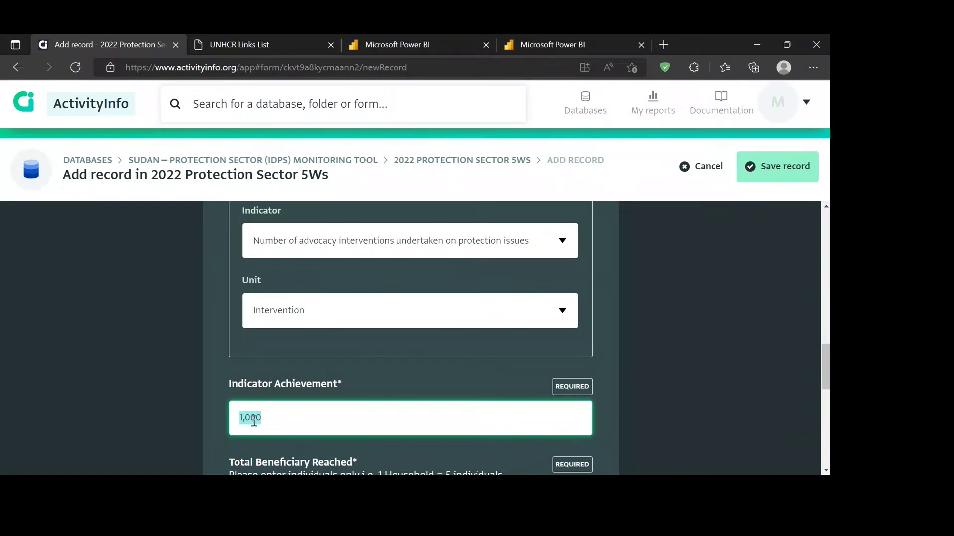
{"action": "type", "text": "200"}
- Change the Total Beneficiary Reached to 900 individuals
{"action": "scroll", "coordinate": [216, 418], "scroll_direction": "down", "scroll_amount": 2}
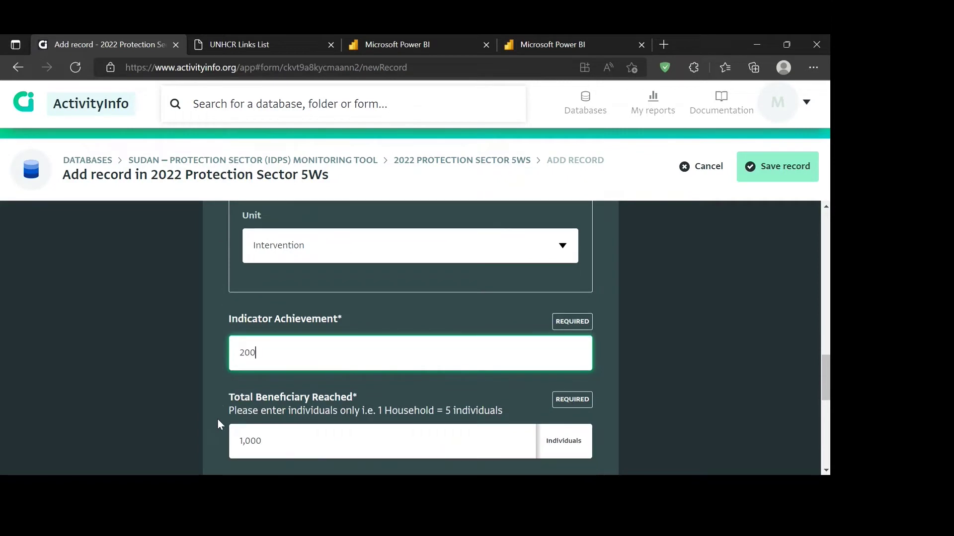
{"action": "left_click", "coordinate": [264, 422]}
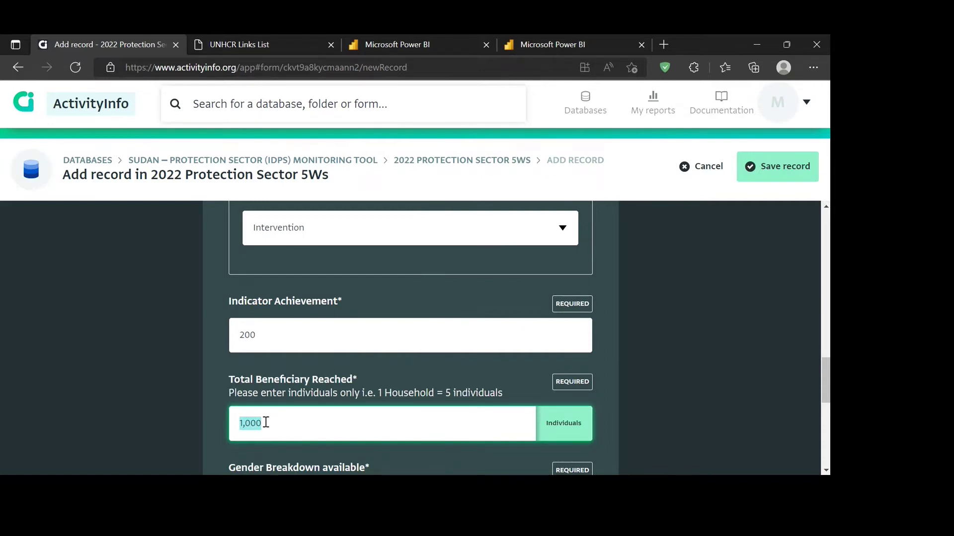
{"action": "type", "text": "1"}
{"action": "key", "text": "BackSpace"}
{"action": "type", "text": "900"}
- Mark the gender breakdown as available and enter 350 for Reached Male
{"action": "scroll", "coordinate": [266, 423], "scroll_direction": "down", "scroll_amount": 3}
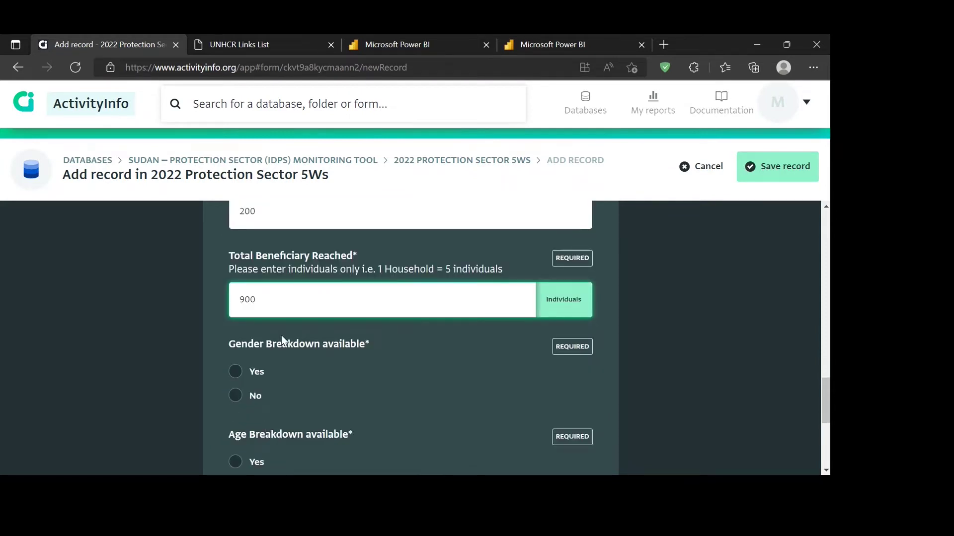
{"action": "scroll", "coordinate": [240, 350], "scroll_direction": "down", "scroll_amount": 1}
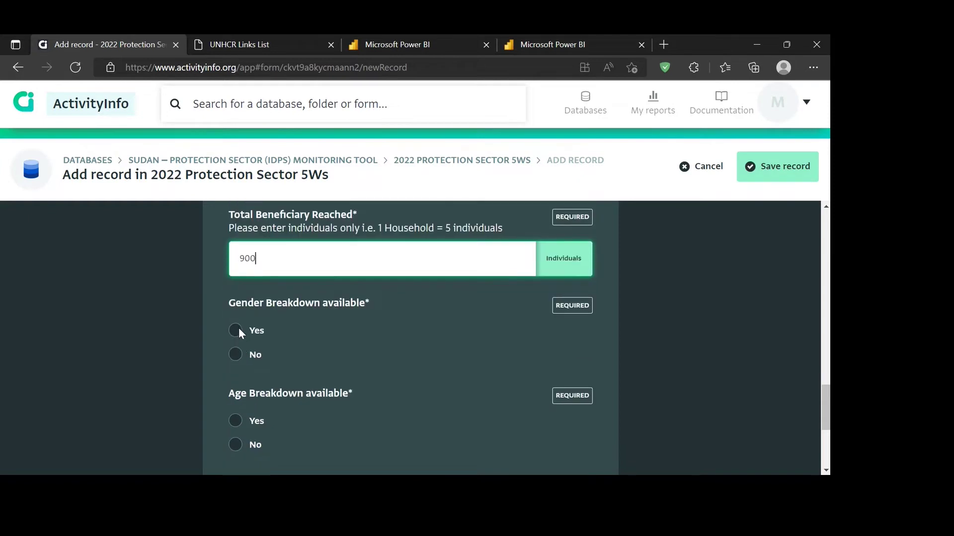
{"action": "left_click", "coordinate": [237, 331]}
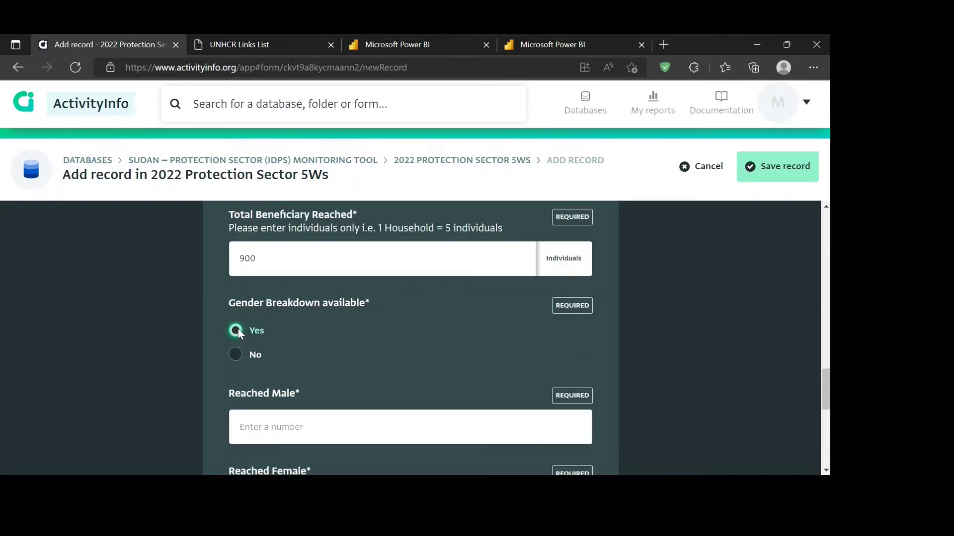
{"action": "scroll", "coordinate": [282, 401], "scroll_direction": "down", "scroll_amount": 1}
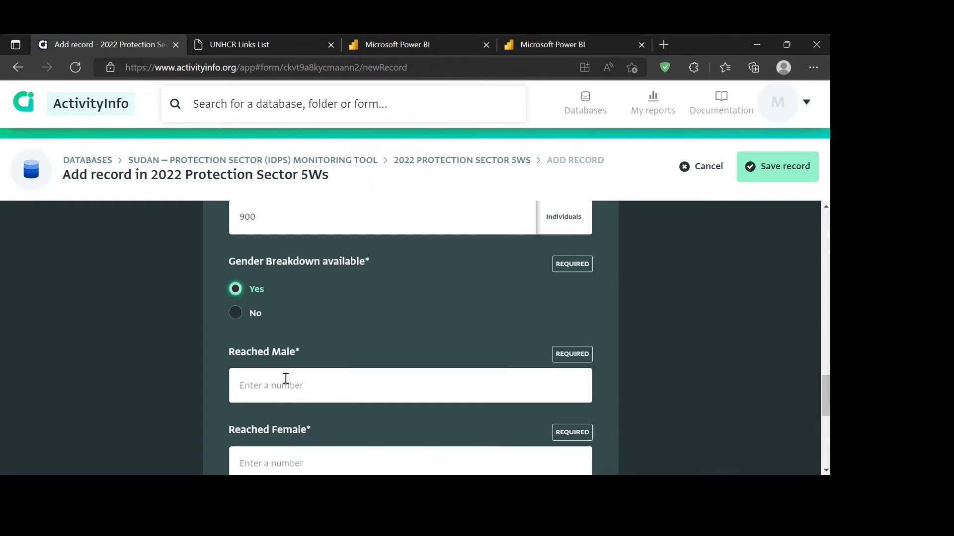
{"action": "scroll", "coordinate": [285, 379], "scroll_direction": "down", "scroll_amount": 1}
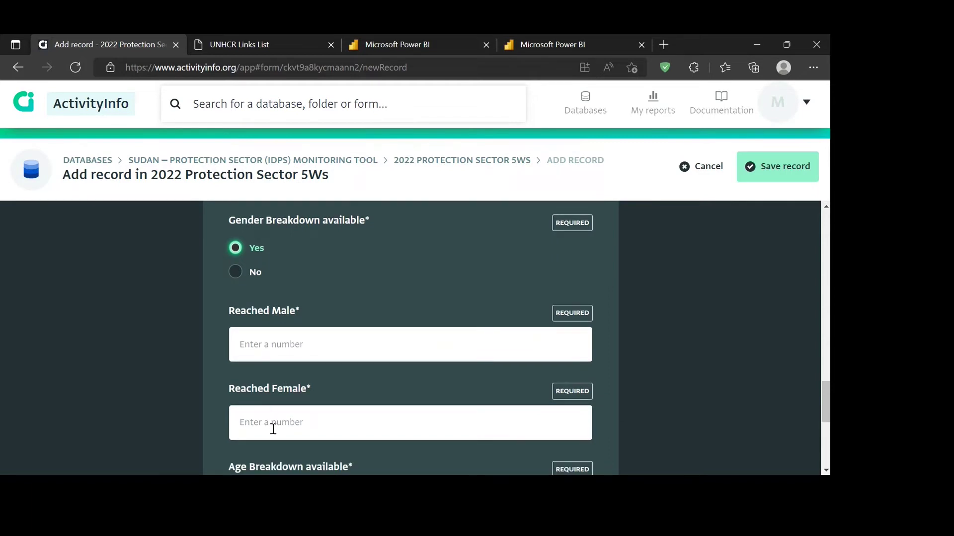
{"action": "left_click", "coordinate": [258, 345]}
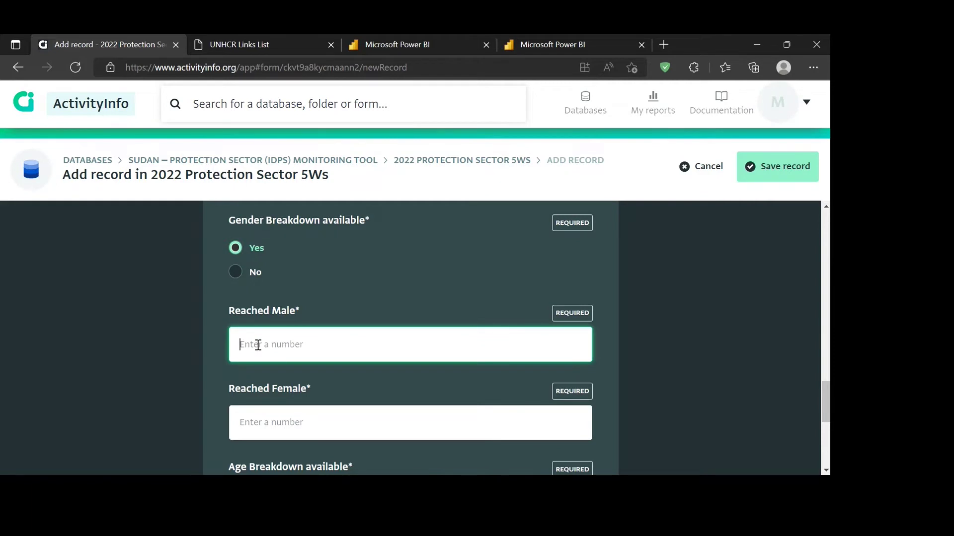
{"action": "type", "text": "350"}
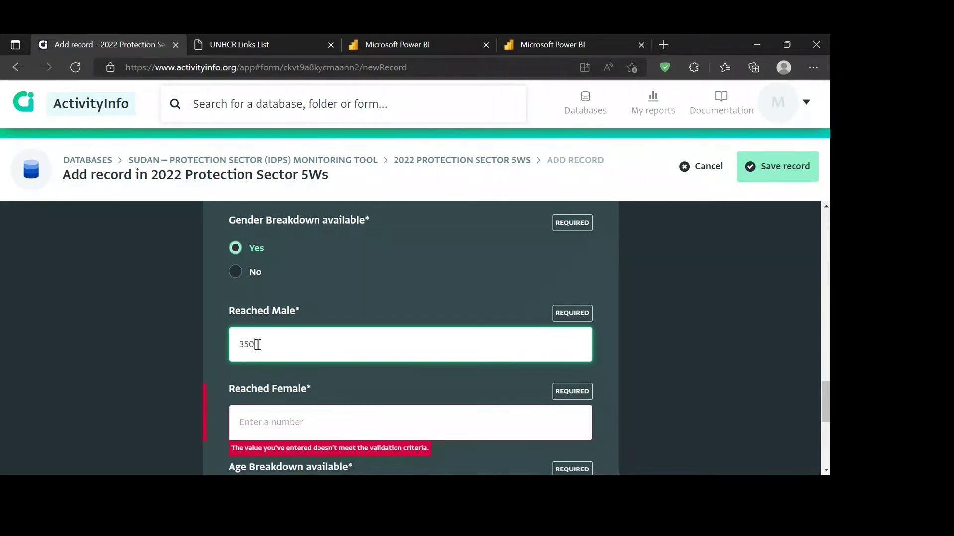
- Enter 550 for Reached Female, checking the gender split against the Total Beneficiary Reached
{"action": "left_click", "coordinate": [266, 434]}
{"action": "type", "text": "550"}
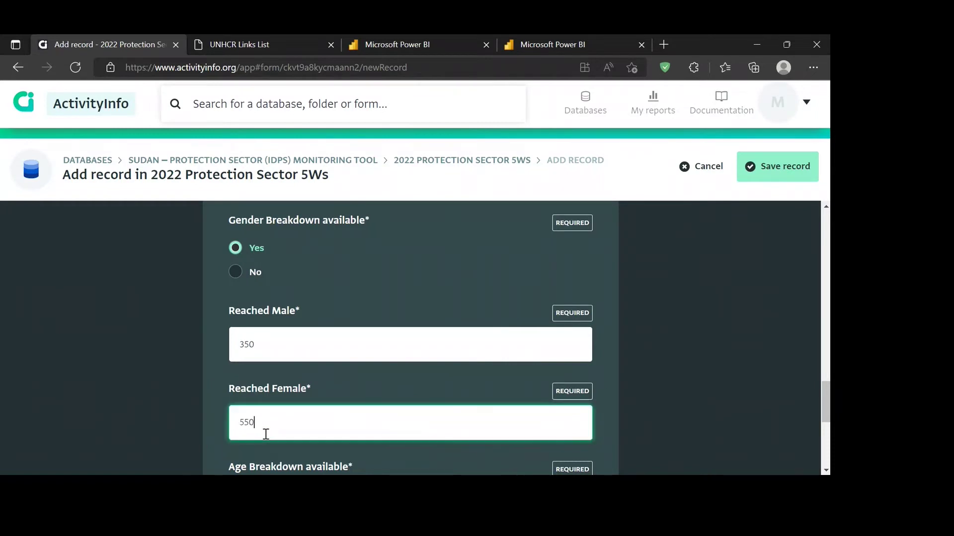
{"action": "key", "text": "BackSpace"}
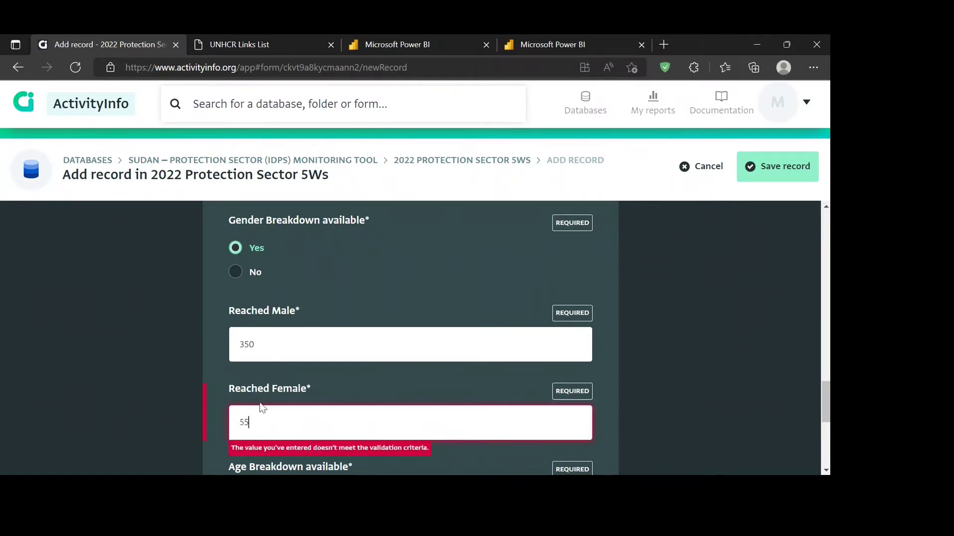
{"action": "scroll", "coordinate": [272, 427], "scroll_direction": "up", "scroll_amount": 1}
{"action": "scroll", "coordinate": [271, 427], "scroll_direction": "up", "scroll_amount": 2}
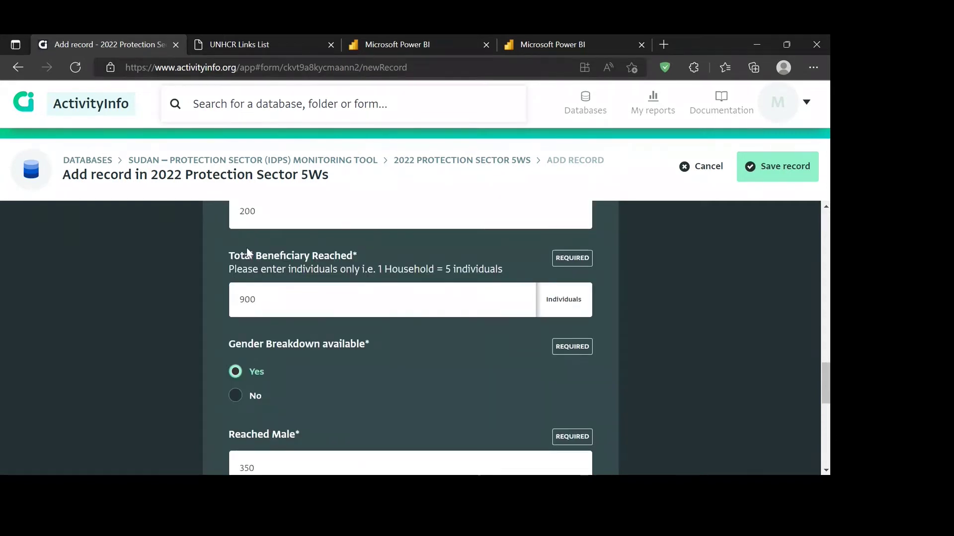
{"action": "scroll", "coordinate": [344, 338], "scroll_direction": "down", "scroll_amount": 2}
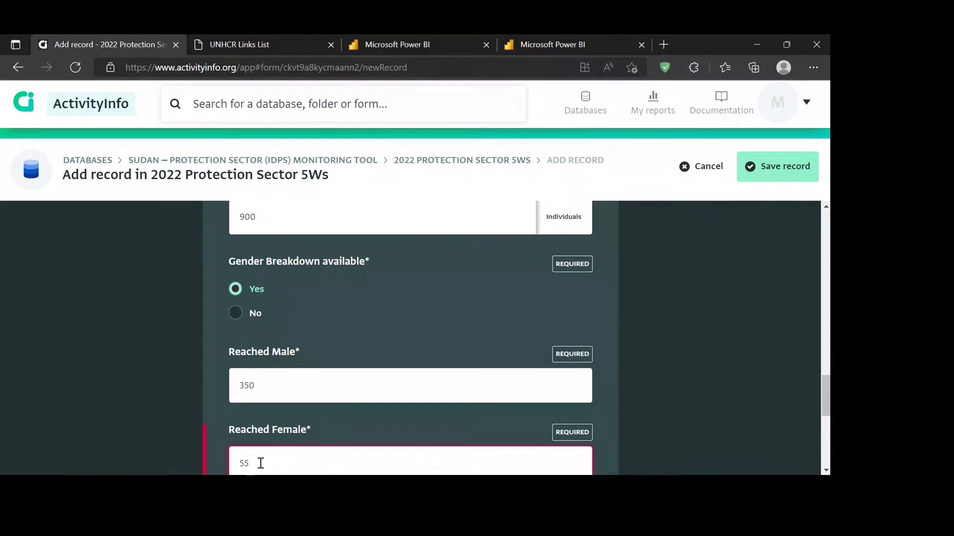
{"action": "type", "text": "0"}
- Mark the age breakdown as available and look through the children, adults and elderly fields
{"action": "scroll", "coordinate": [264, 462], "scroll_direction": "down", "scroll_amount": 5}
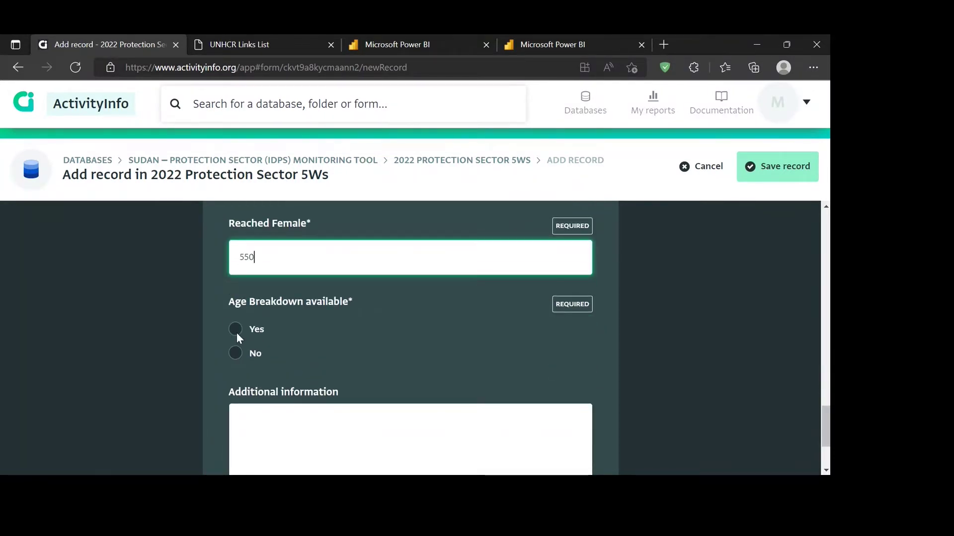
{"action": "left_click", "coordinate": [235, 330]}
{"action": "scroll", "coordinate": [238, 335], "scroll_direction": "down", "scroll_amount": 2}
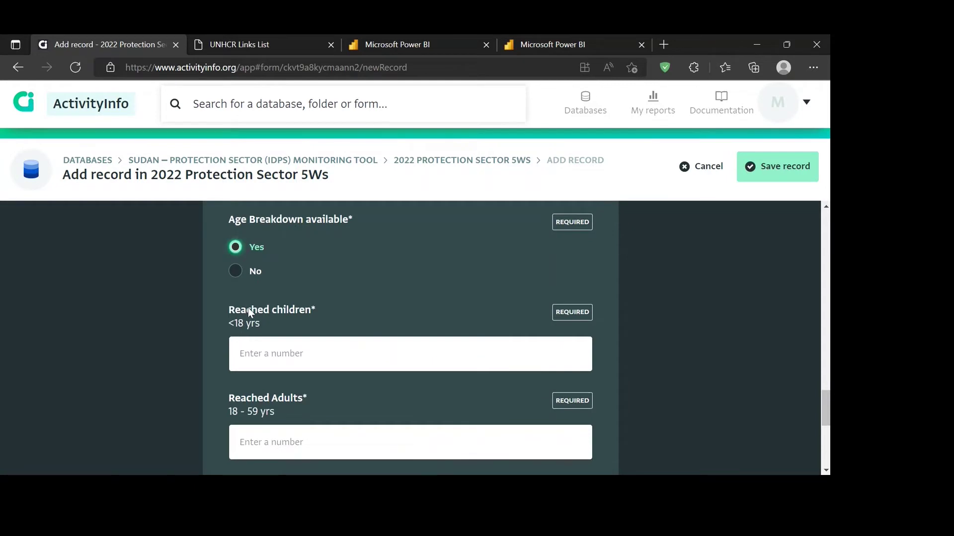
{"action": "scroll", "coordinate": [275, 420], "scroll_direction": "down", "scroll_amount": 1}
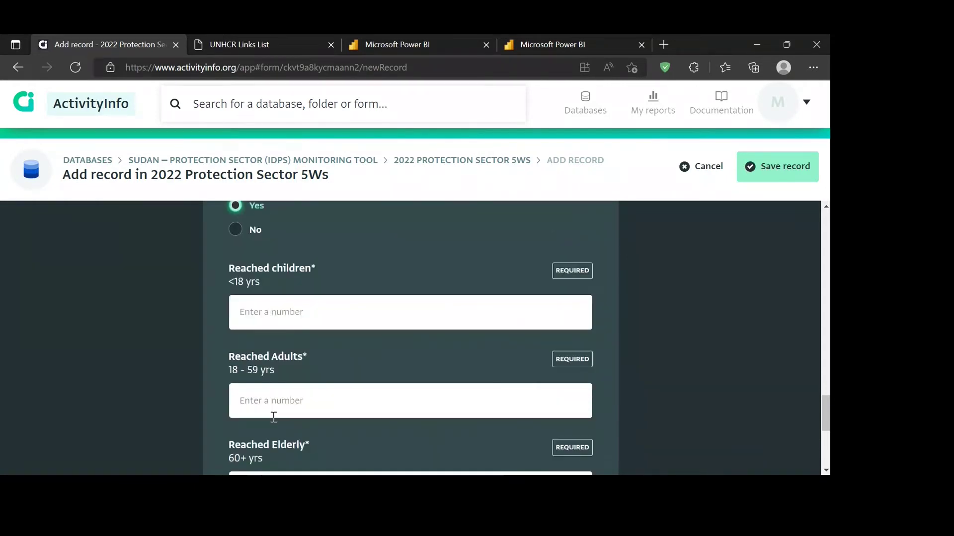
{"action": "scroll", "coordinate": [272, 418], "scroll_direction": "down", "scroll_amount": 2}
{"action": "scroll", "coordinate": [259, 362], "scroll_direction": "down", "scroll_amount": 1}
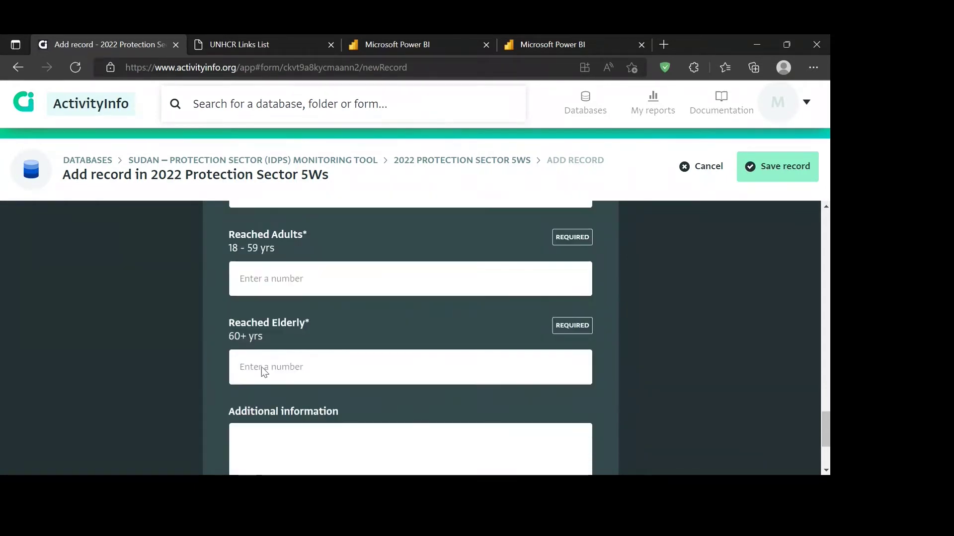
{"action": "scroll", "coordinate": [262, 367], "scroll_direction": "down", "scroll_amount": 2}
{"action": "scroll", "coordinate": [260, 370], "scroll_direction": "up", "scroll_amount": 3}
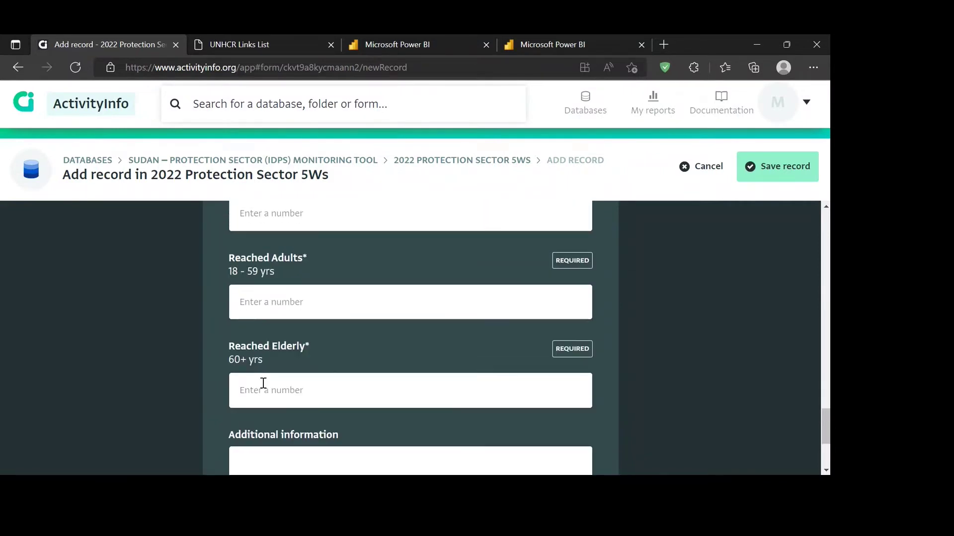
{"action": "scroll", "coordinate": [264, 383], "scroll_direction": "up", "scroll_amount": 3}
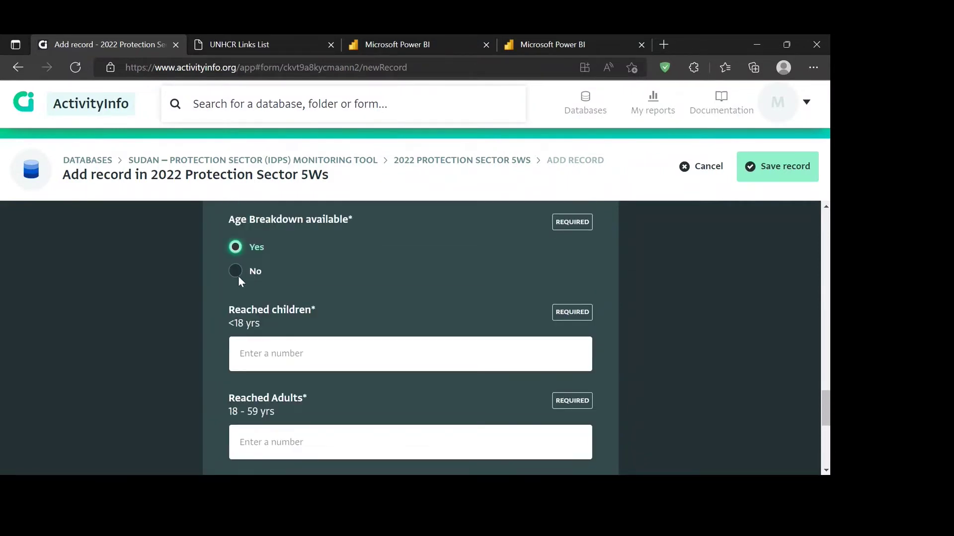
- Set Age Breakdown available to No and enter N/A as the Additional information
{"action": "left_click", "coordinate": [236, 273]}
{"action": "left_click", "coordinate": [266, 364]}
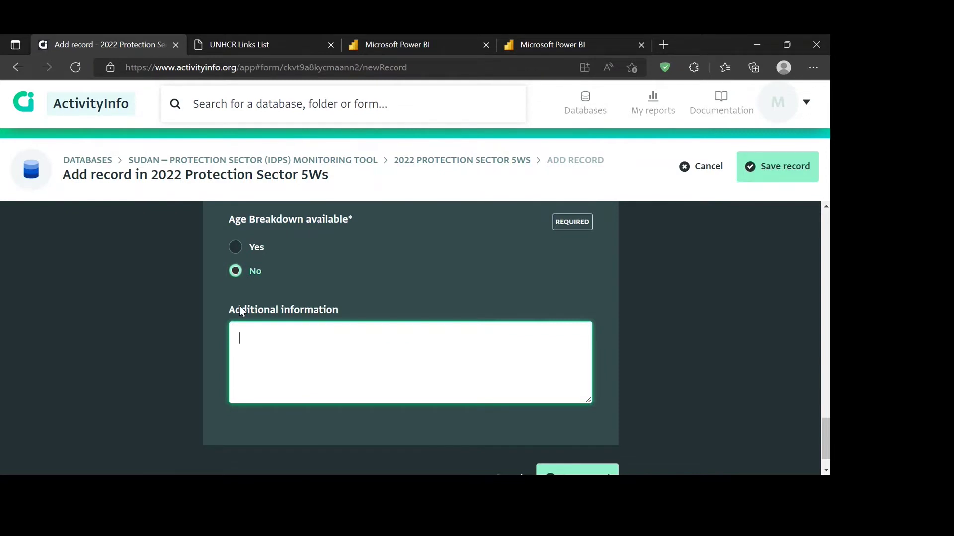
{"action": "type", "text": "N/A"}
- Save the new record in the 2022 Protection Sector 5Ws form
{"action": "scroll", "coordinate": [468, 269], "scroll_direction": "down", "scroll_amount": 1}
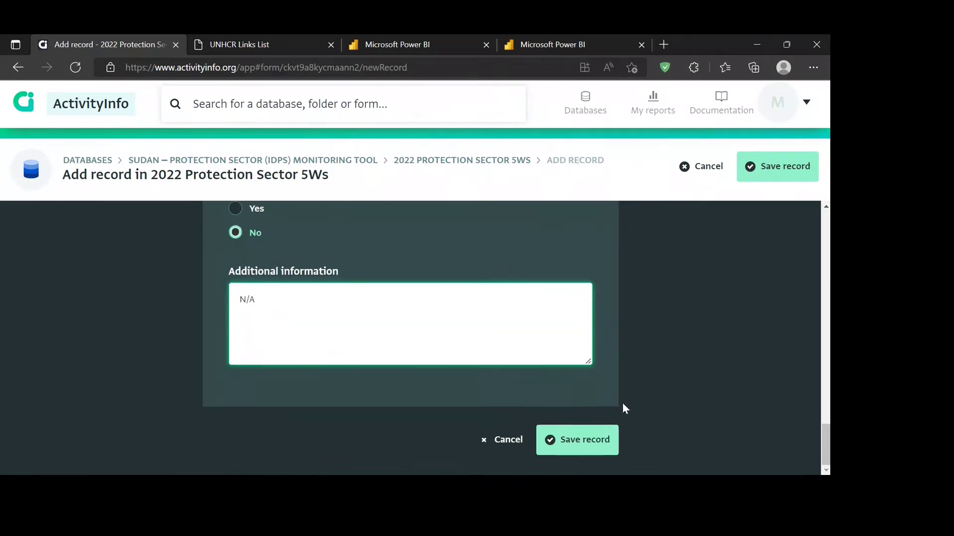
{"action": "left_click", "coordinate": [591, 453]}
{"action": "left_click", "coordinate": [589, 448]}
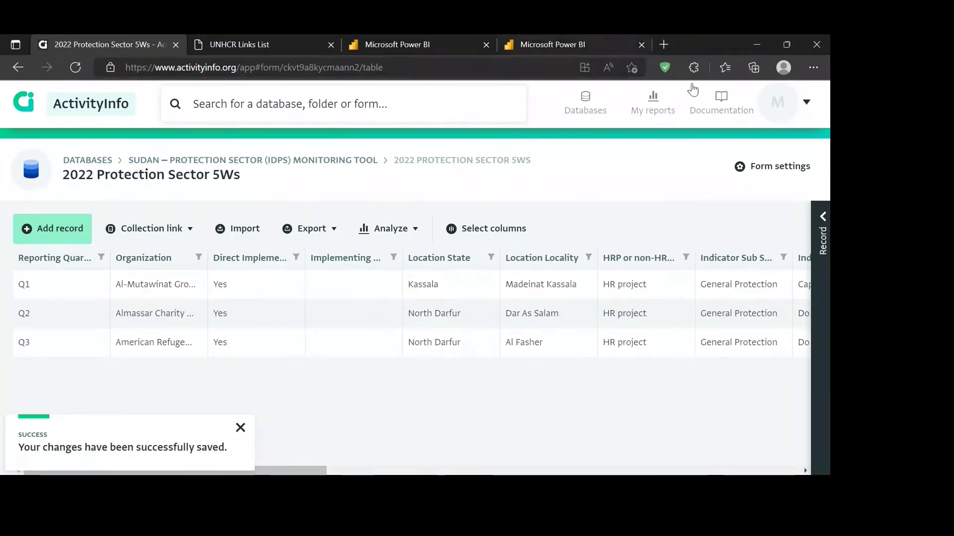
- Open the record details of the Q3 entry and review its values and the available record actions
{"action": "left_click", "coordinate": [397, 342]}
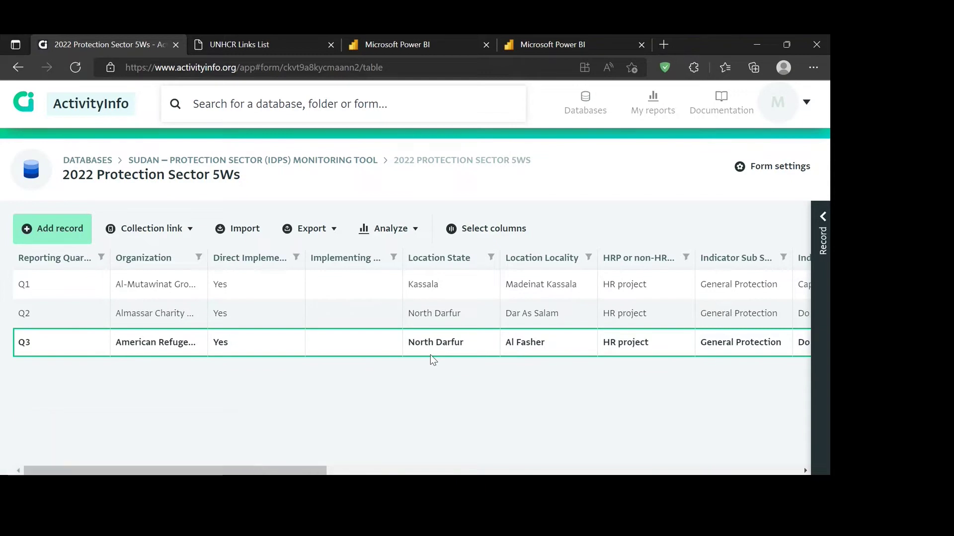
{"action": "scroll", "coordinate": [431, 356], "scroll_direction": "right", "scroll_amount": 1}
{"action": "scroll", "coordinate": [430, 355], "scroll_direction": "left", "scroll_amount": 1}
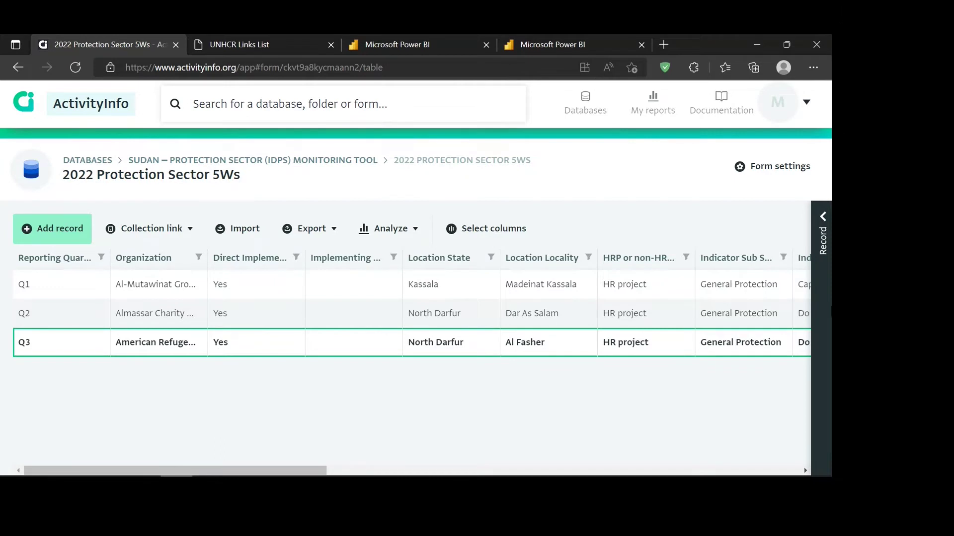
{"action": "left_click", "coordinate": [815, 211]}
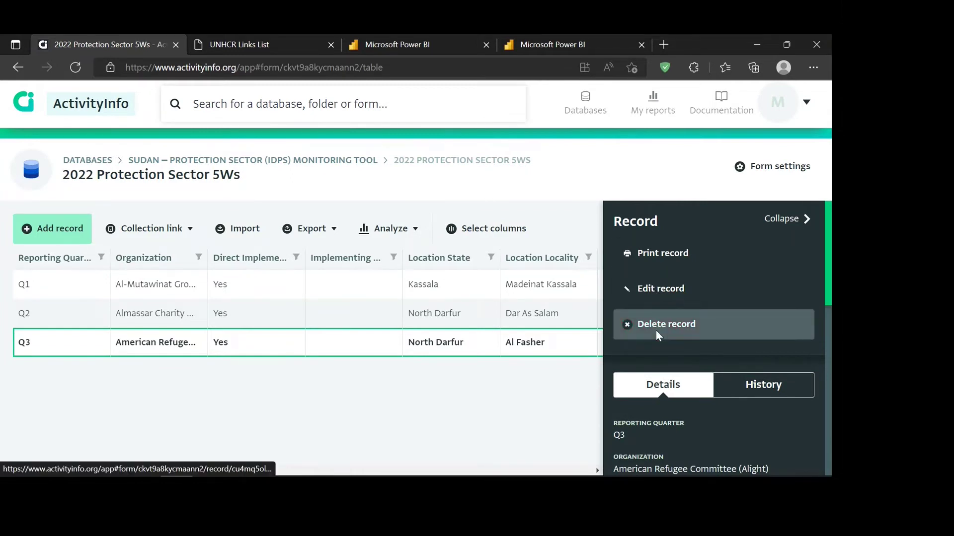
{"action": "scroll", "coordinate": [693, 456], "scroll_direction": "down", "scroll_amount": 1}
{"action": "scroll", "coordinate": [693, 456], "scroll_direction": "down", "scroll_amount": 10}
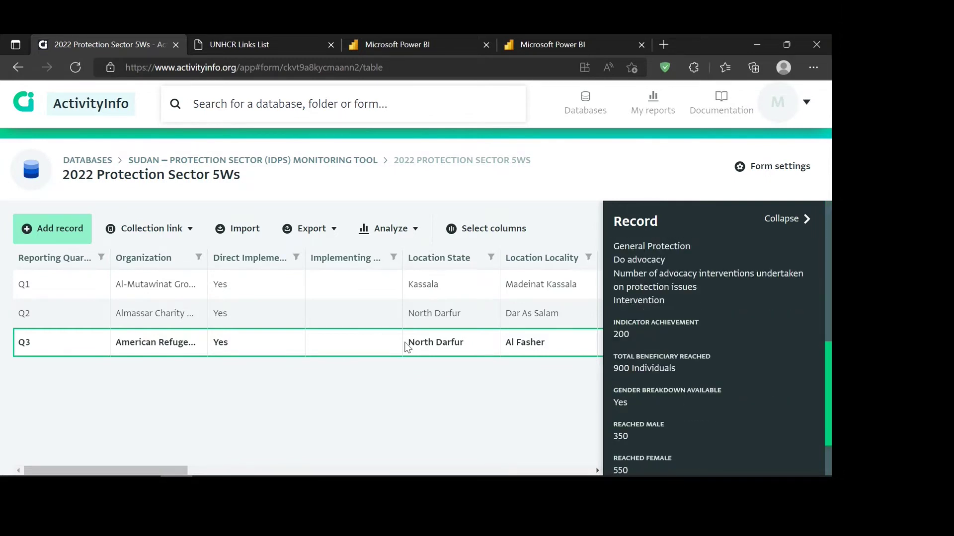
{"action": "scroll", "coordinate": [714, 422], "scroll_direction": "down", "scroll_amount": 2}
{"action": "scroll", "coordinate": [713, 423], "scroll_direction": "up", "scroll_amount": 10}
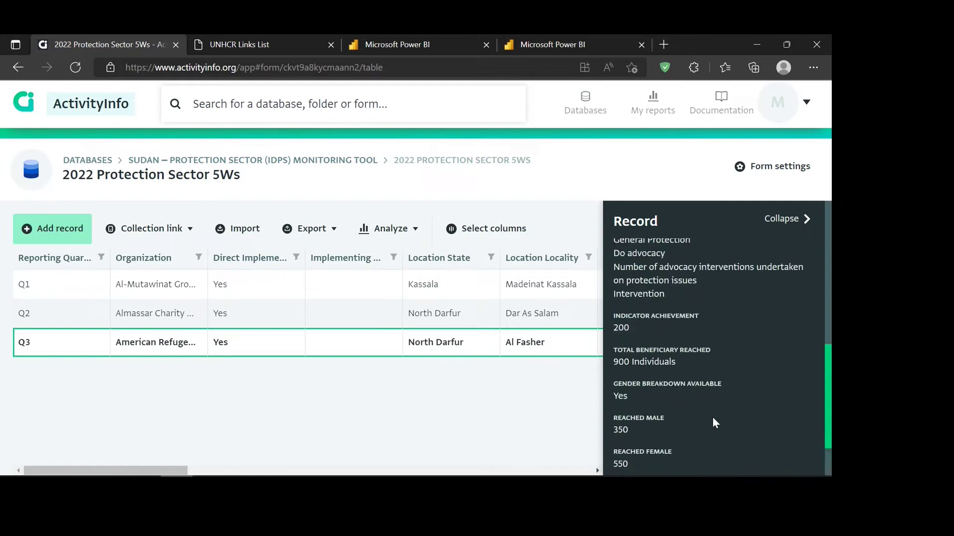
{"action": "scroll", "coordinate": [714, 422], "scroll_direction": "up", "scroll_amount": 1}
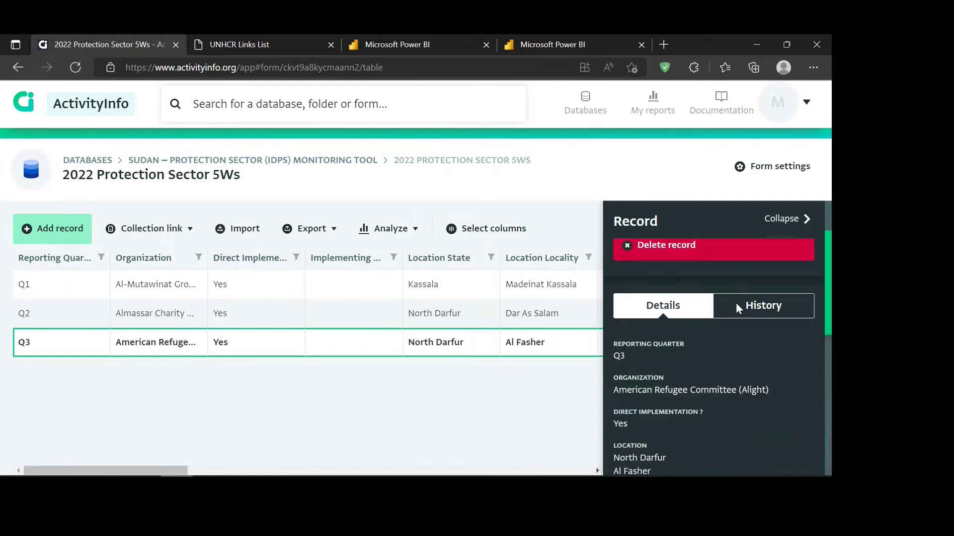
{"action": "scroll", "coordinate": [735, 303], "scroll_direction": "up", "scroll_amount": 2}
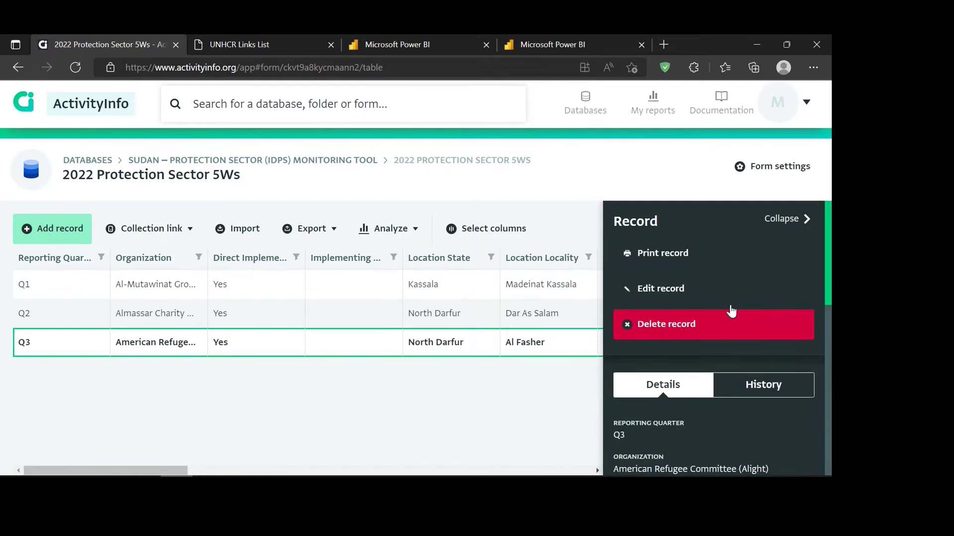
- Open the Q3 record for editing and set Total Beneficiary Reached to 1000 individuals
{"action": "left_click", "coordinate": [638, 290]}
{"action": "scroll", "coordinate": [253, 430], "scroll_direction": "down", "scroll_amount": 3}
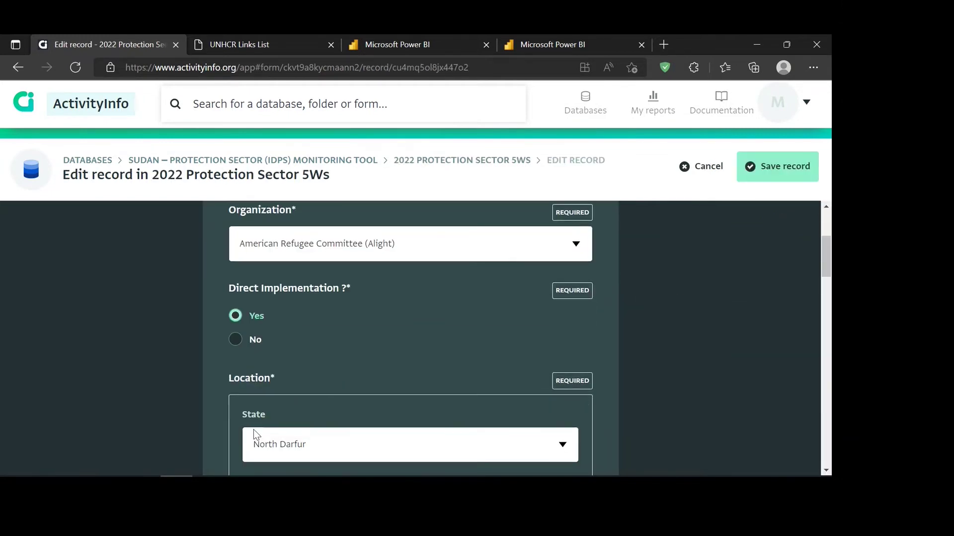
{"action": "scroll", "coordinate": [254, 430], "scroll_direction": "down", "scroll_amount": 11}
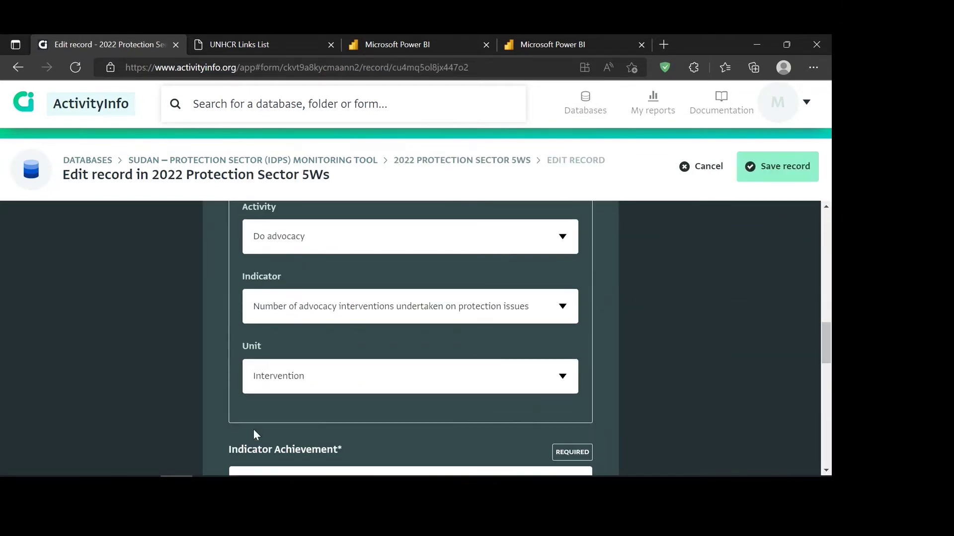
{"action": "scroll", "coordinate": [254, 429], "scroll_direction": "down", "scroll_amount": 4}
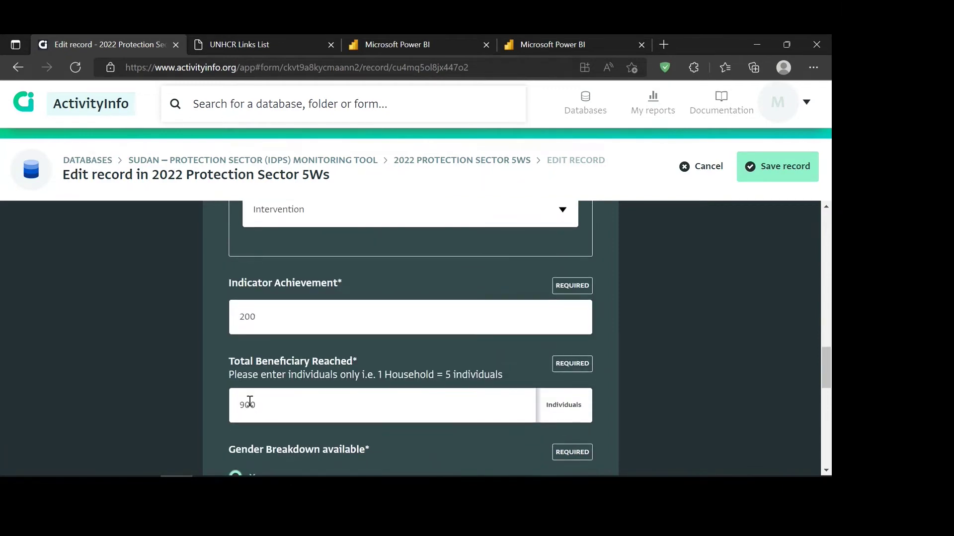
{"action": "double_click", "coordinate": [250, 403]}
{"action": "type", "text": "1000"}
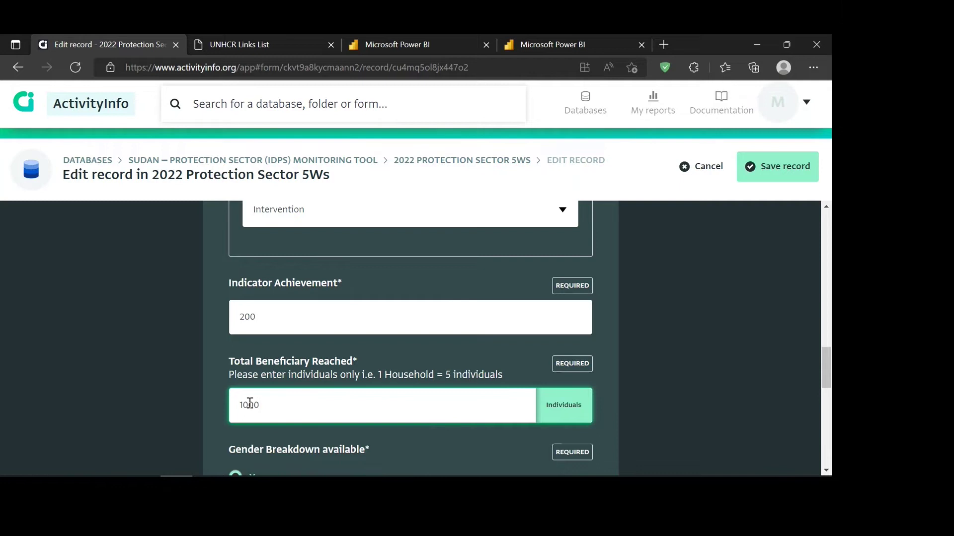
- Set Reached Male to 450 and save the edited Q3 record
{"action": "scroll", "coordinate": [250, 404], "scroll_direction": "down", "scroll_amount": 5}
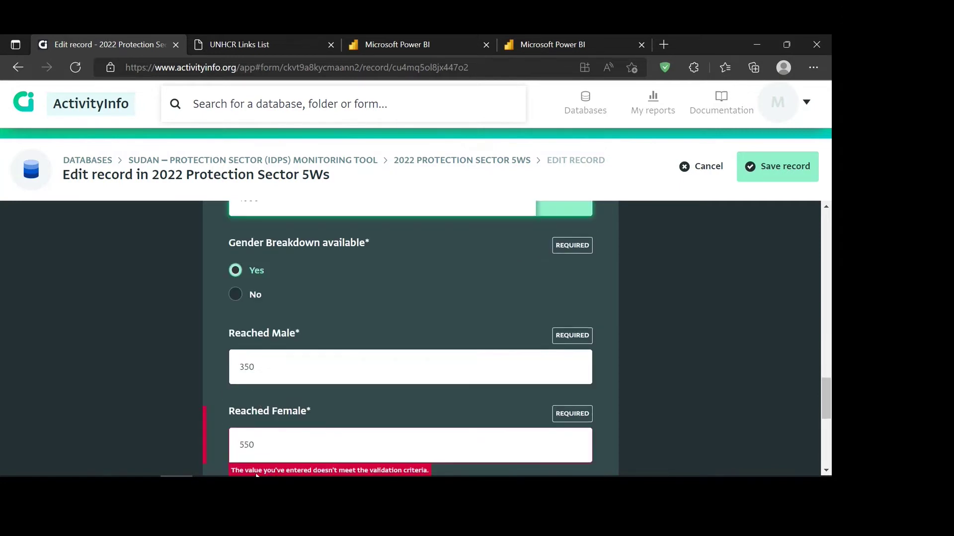
{"action": "left_click", "coordinate": [245, 367]}
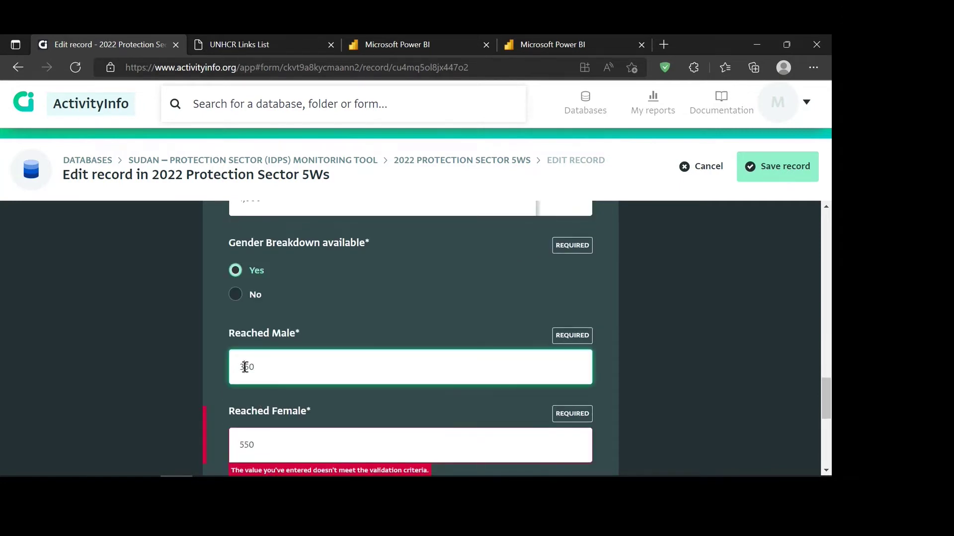
{"action": "left_click_drag", "start_coordinate": [245, 367], "coordinate": [241, 366]}
{"action": "type", "text": "4"}
{"action": "left_click", "coordinate": [282, 397]}
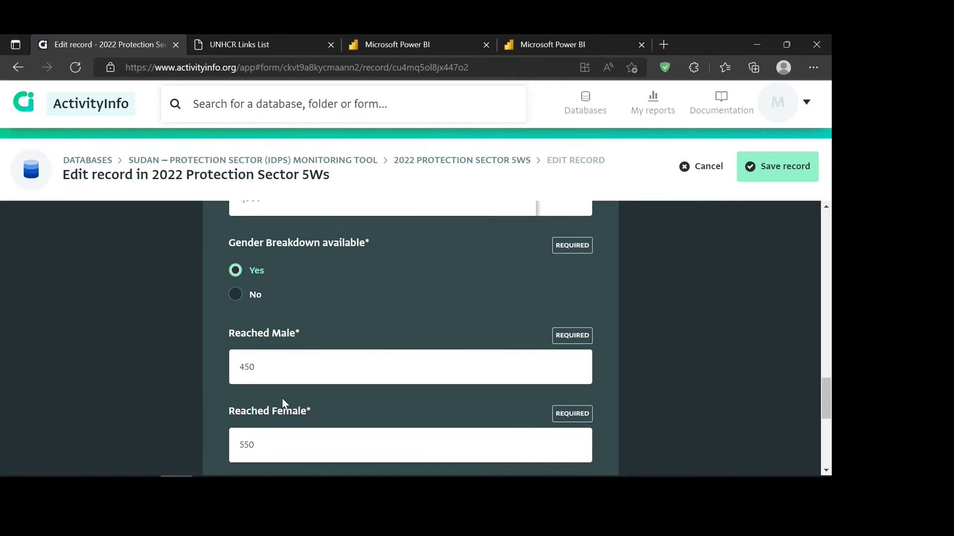
{"action": "scroll", "coordinate": [282, 398], "scroll_direction": "down", "scroll_amount": 6}
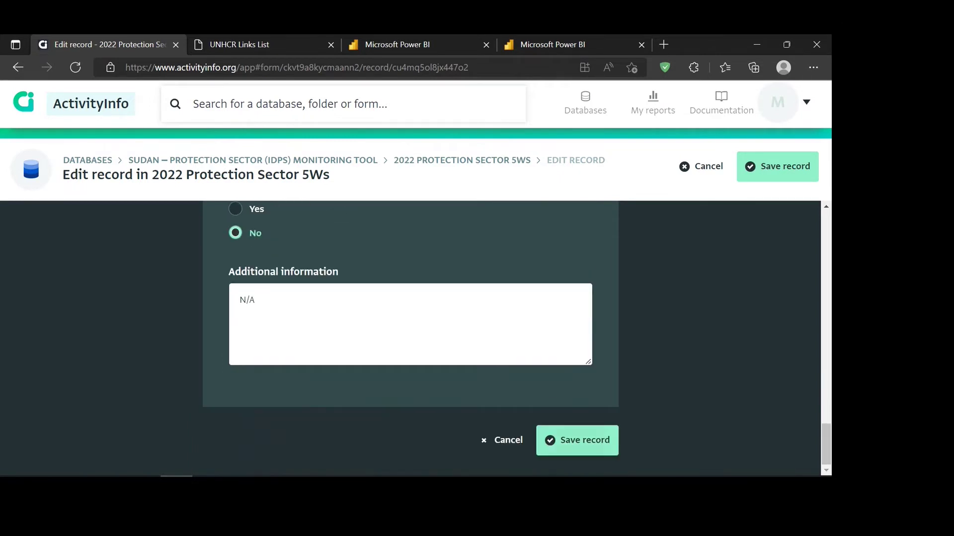
{"action": "left_click", "coordinate": [595, 439]}
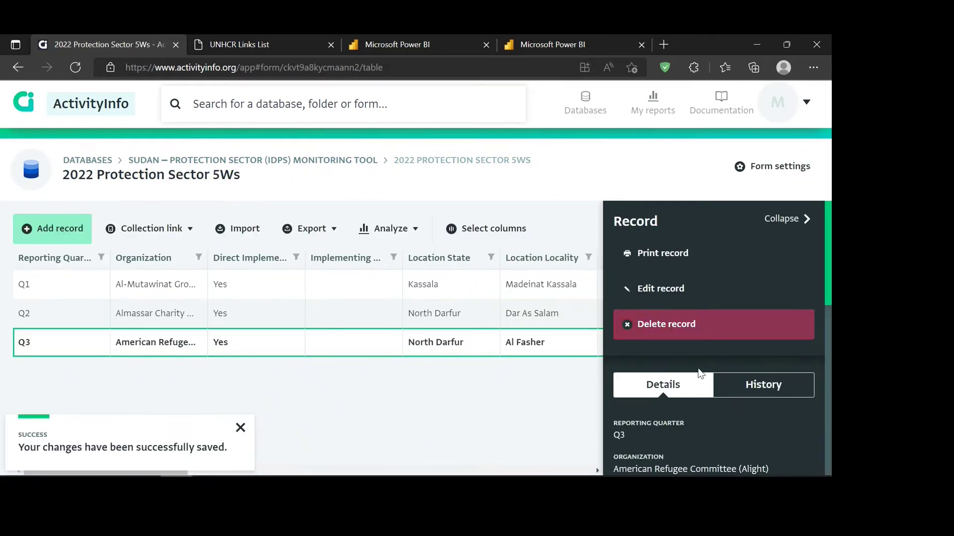
- Review the Q3 record's updated beneficiary and gender values in its details and in the form table
{"action": "scroll", "coordinate": [658, 453], "scroll_direction": "down", "scroll_amount": 5}
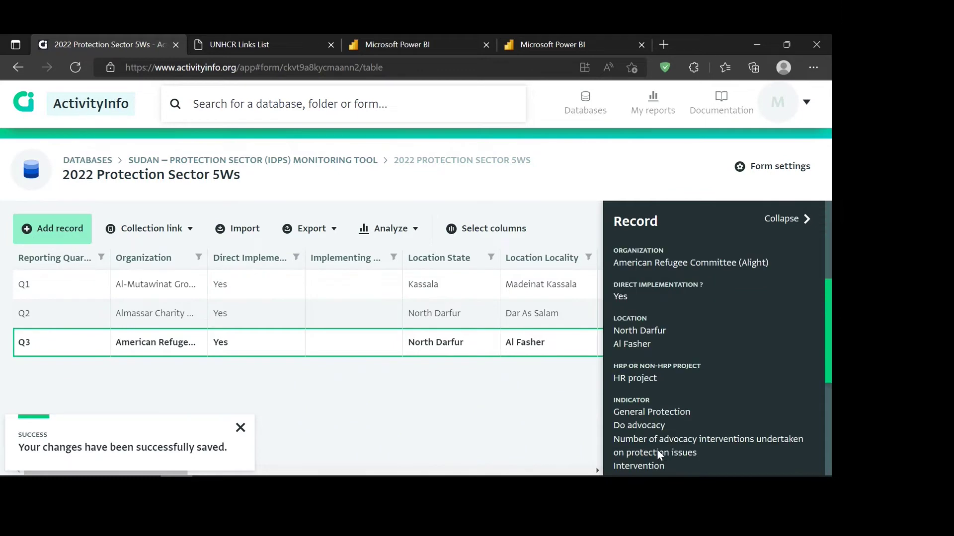
{"action": "scroll", "coordinate": [657, 455], "scroll_direction": "down", "scroll_amount": 1}
{"action": "scroll", "coordinate": [534, 368], "scroll_direction": "right", "scroll_amount": 5}
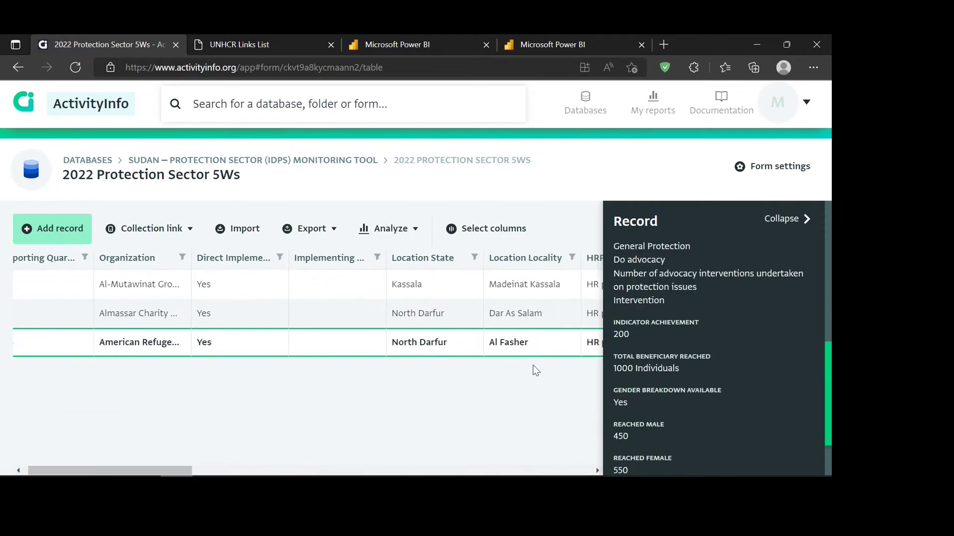
{"action": "scroll", "coordinate": [535, 370], "scroll_direction": "right", "scroll_amount": 5}
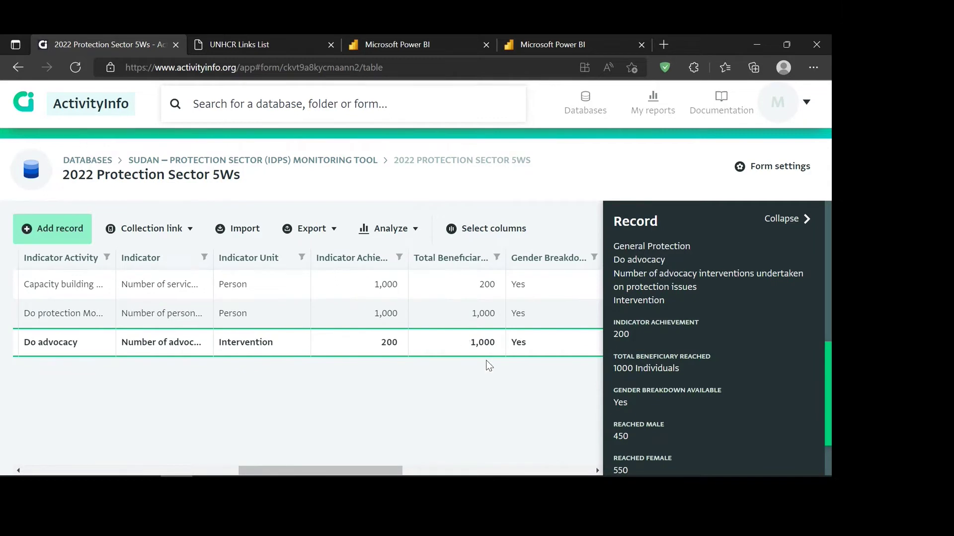
{"action": "scroll", "coordinate": [663, 414], "scroll_direction": "up", "scroll_amount": 6}
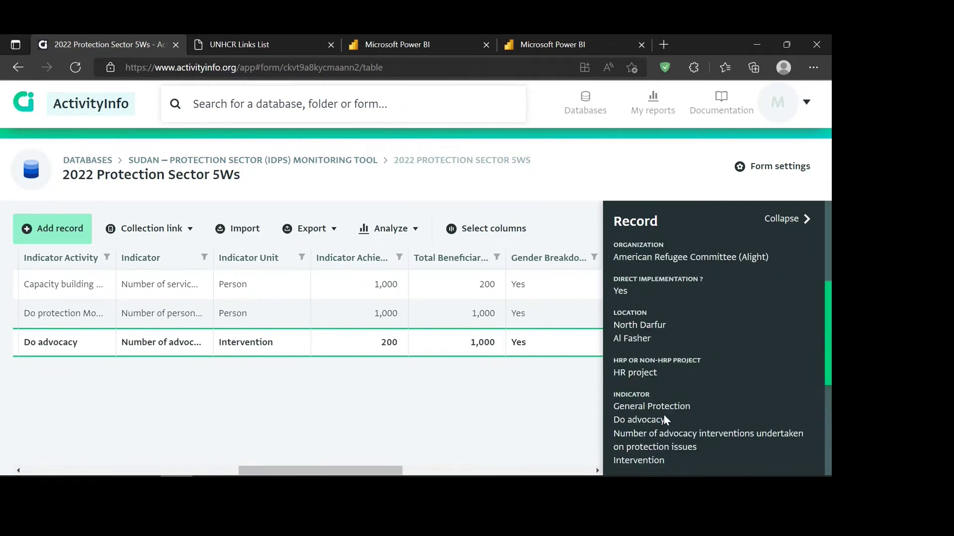
{"action": "scroll", "coordinate": [663, 414], "scroll_direction": "up", "scroll_amount": 1}
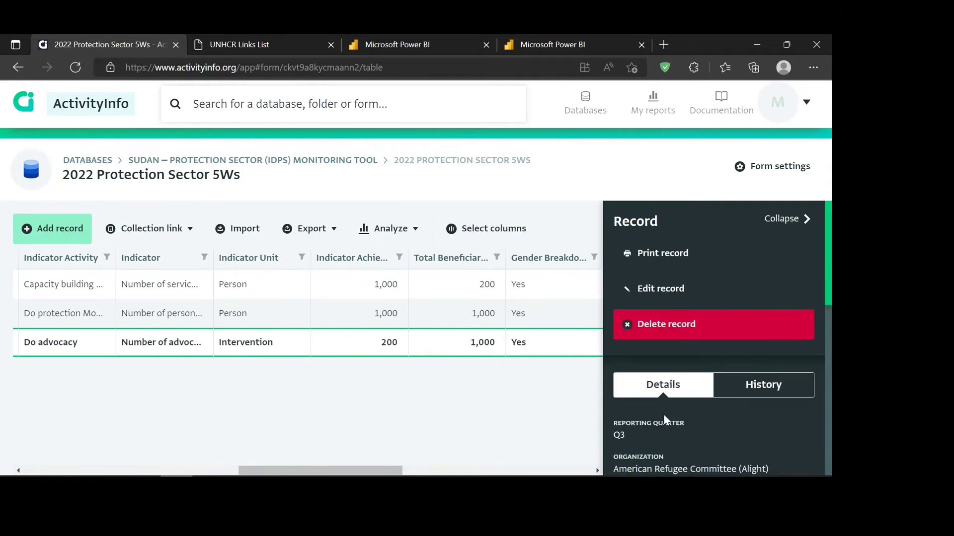
- Examine the edit history of the Q3 record and collapse the record pane
{"action": "left_click", "coordinate": [743, 385]}
{"action": "scroll", "coordinate": [706, 428], "scroll_direction": "down", "scroll_amount": 2}
{"action": "scroll", "coordinate": [706, 428], "scroll_direction": "down", "scroll_amount": 1}
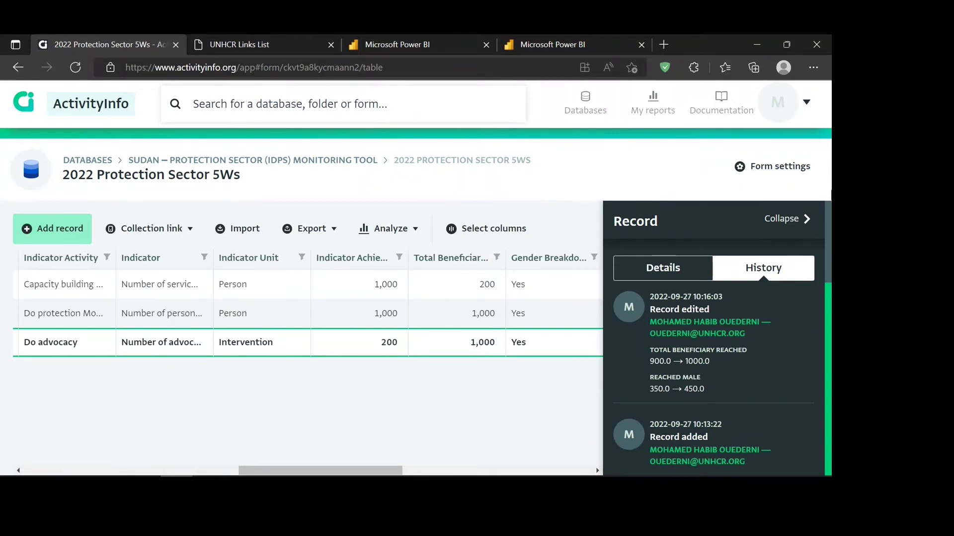
{"action": "left_click", "coordinate": [780, 219]}
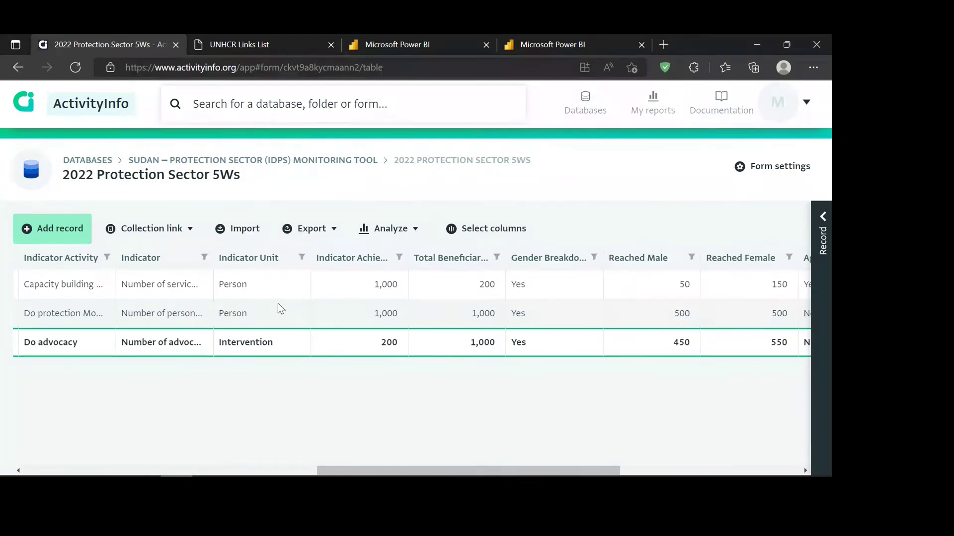
- Export the form's selected columns and open the downloaded workbook in Excel with editing enabled
{"action": "left_click", "coordinate": [335, 233]}
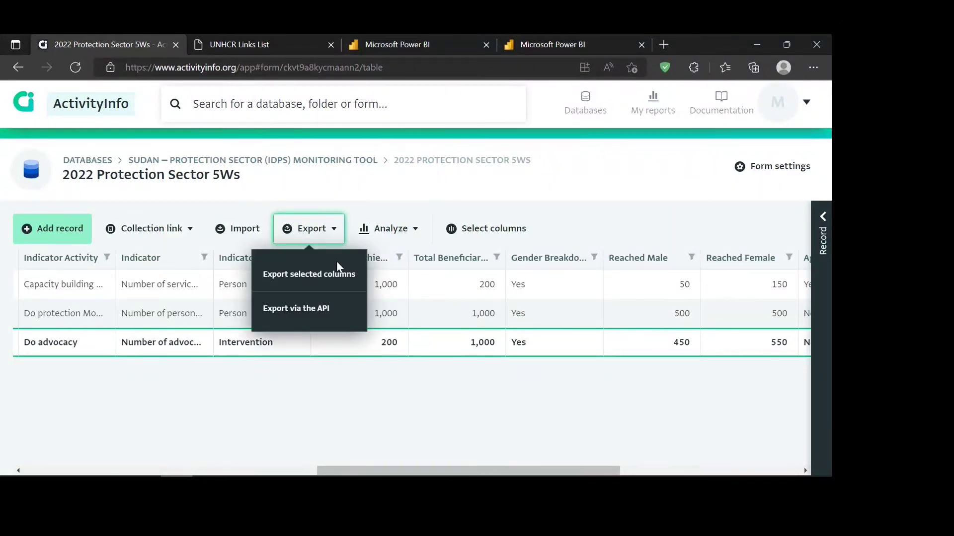
{"action": "left_click", "coordinate": [318, 279]}
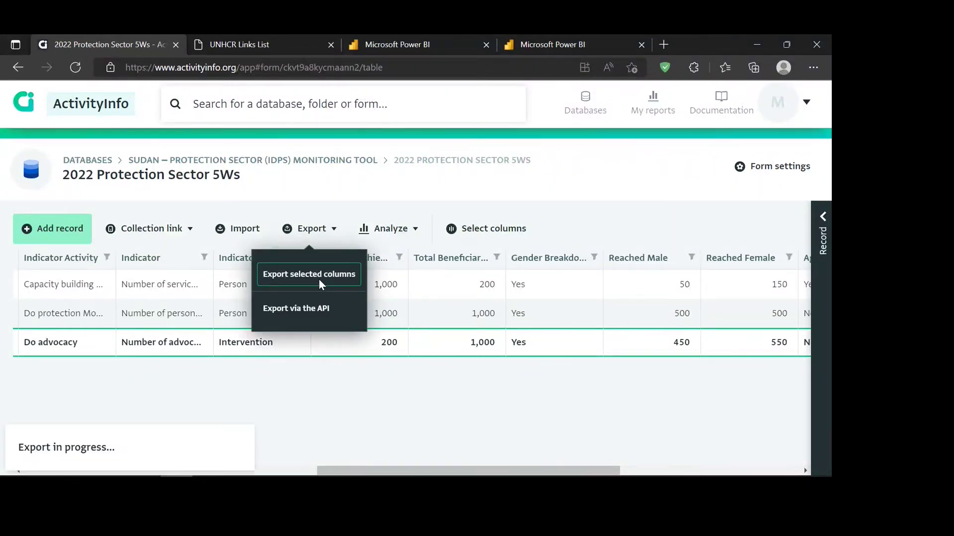
{"action": "left_click", "coordinate": [125, 443]}
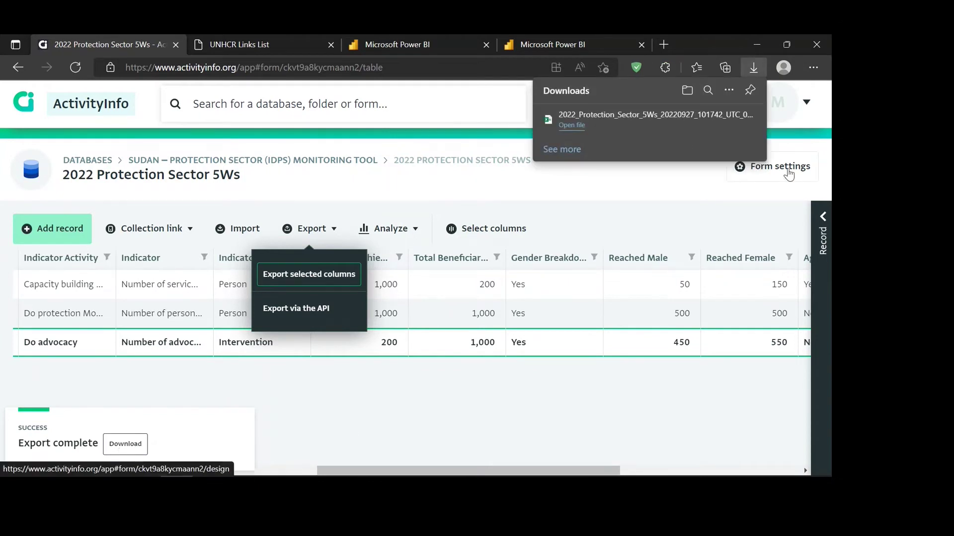
{"action": "left_click", "coordinate": [573, 125]}
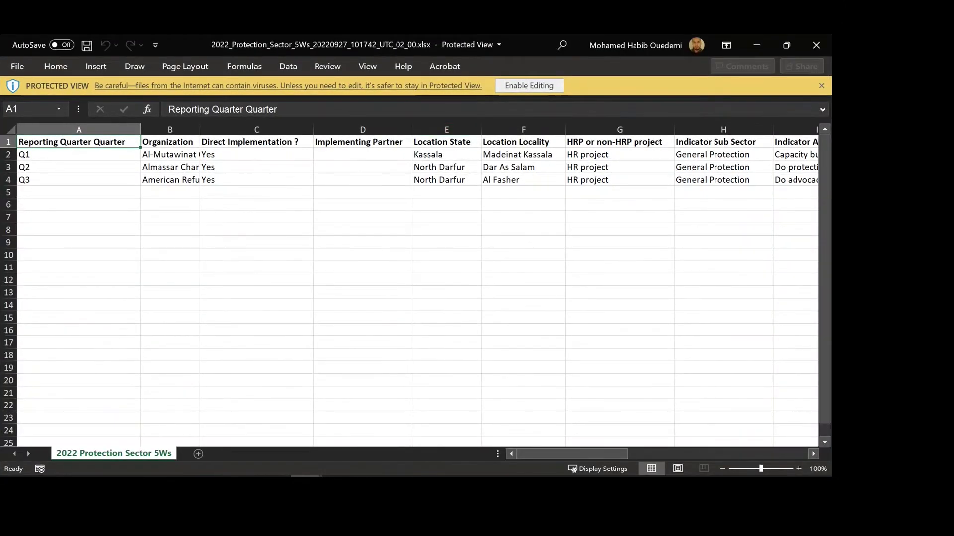
{"action": "left_click", "coordinate": [545, 86]}
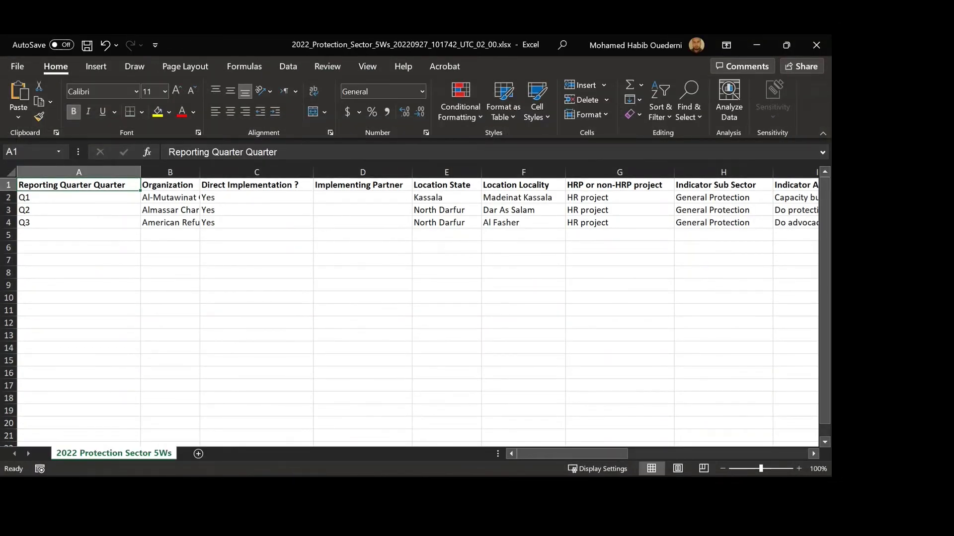
- Convert the exported data in A1:U4 into a table with headers
{"action": "left_click_drag", "start_coordinate": [75, 186], "coordinate": [718, 224]}
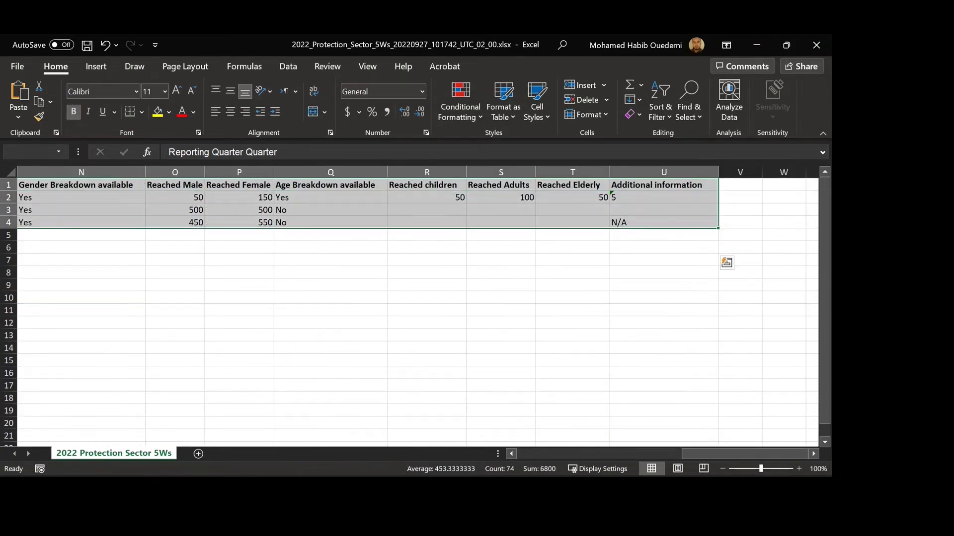
{"action": "key", "text": "ctrl+t"}
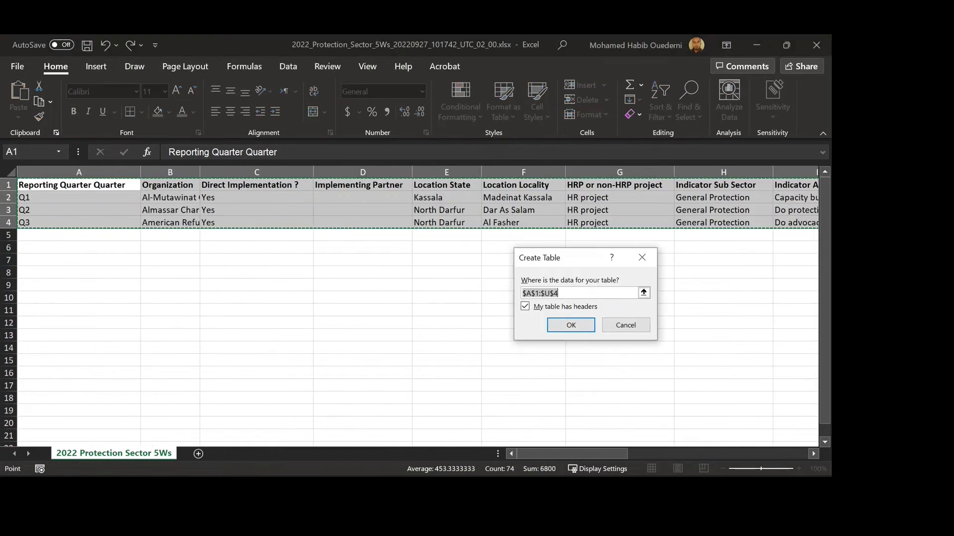
{"action": "key", "text": "Return"}
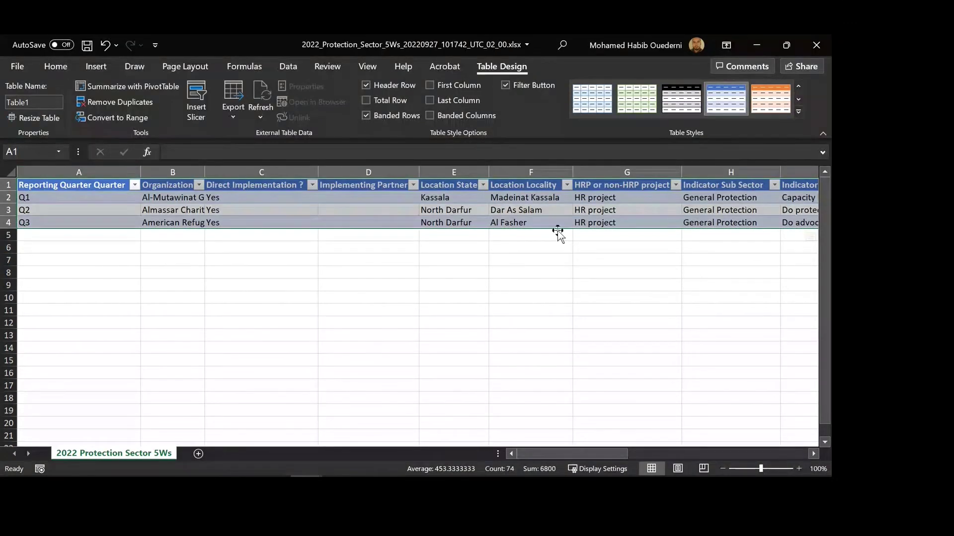
- Look across the table's columns and switch back to the ActivityInfo form in the browser
{"action": "scroll", "coordinate": [557, 232], "scroll_direction": "right", "scroll_amount": 10}
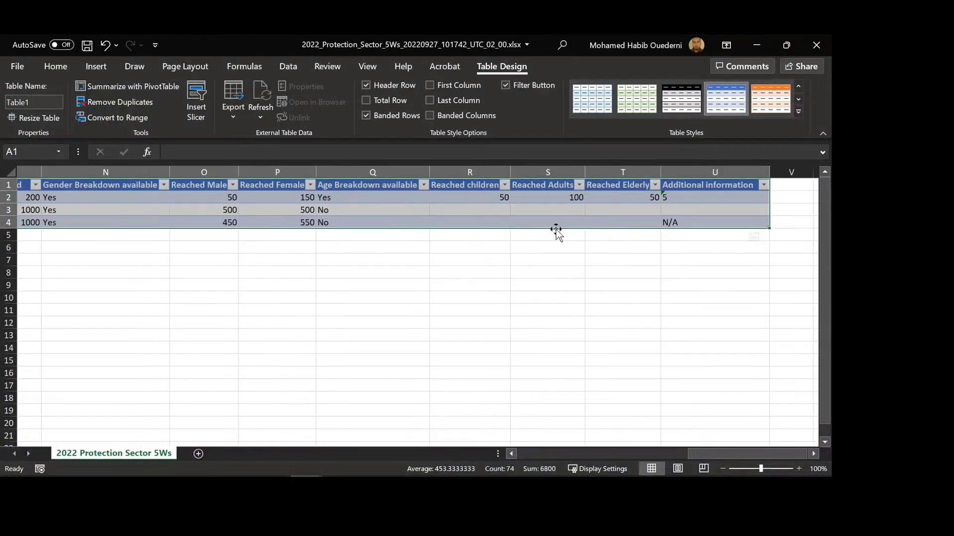
{"action": "scroll", "coordinate": [556, 231], "scroll_direction": "left", "scroll_amount": 12}
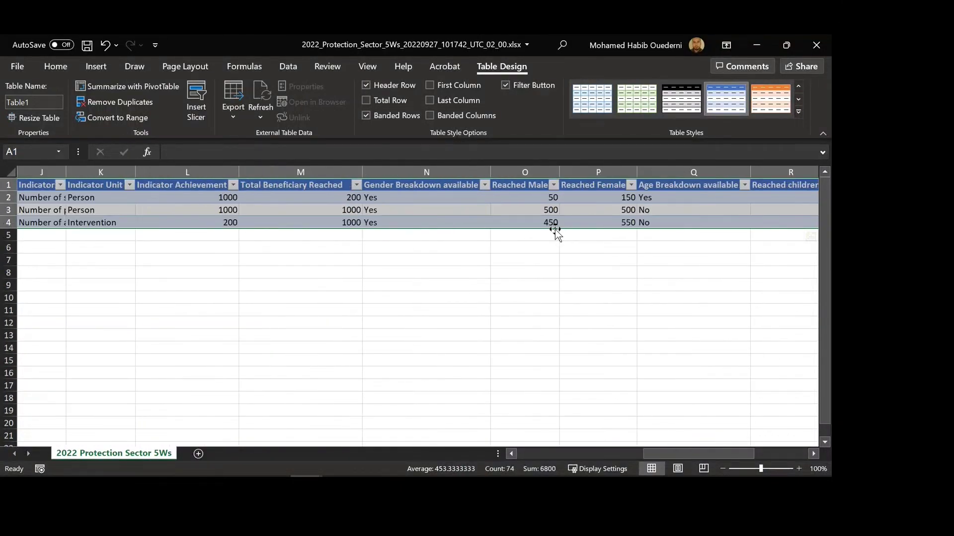
{"action": "left_click", "coordinate": [756, 46]}
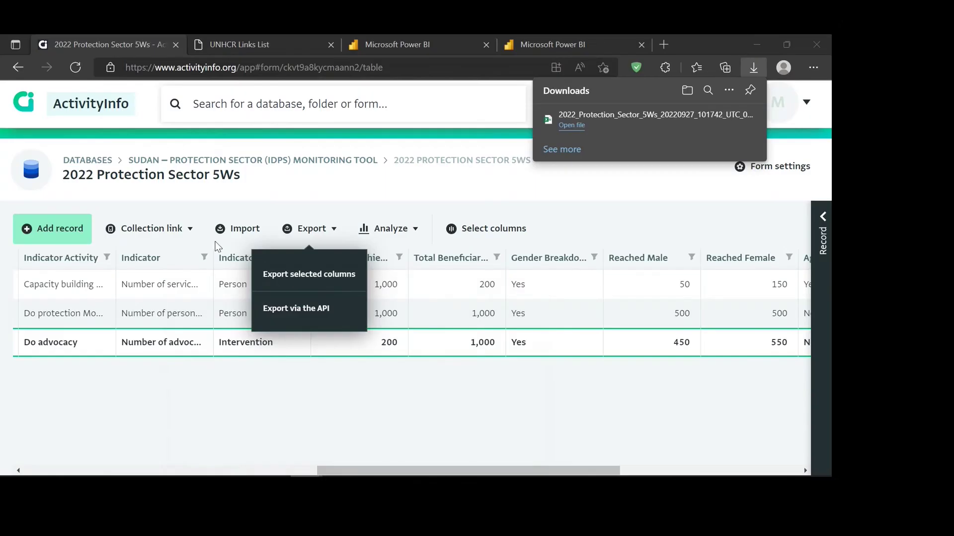
{"action": "left_click", "coordinate": [306, 208]}
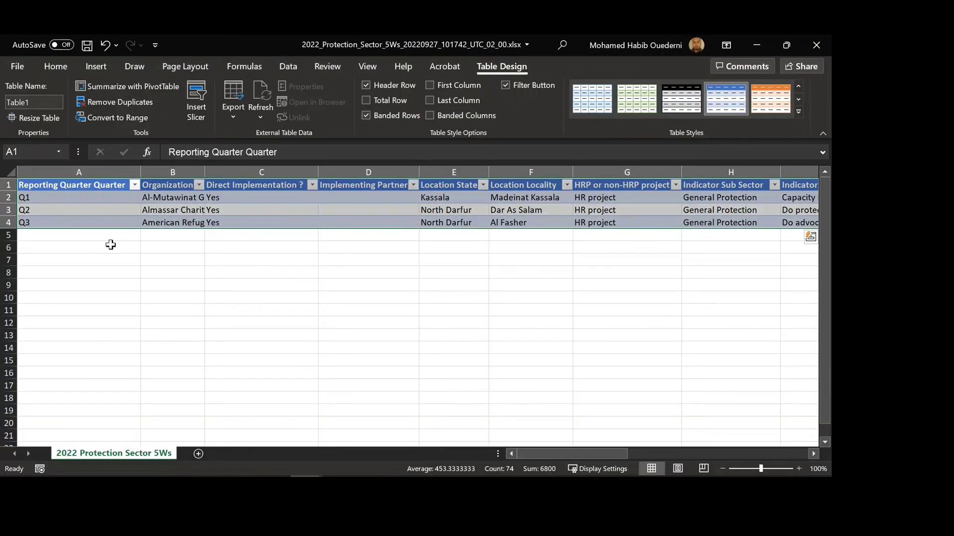
- Return to the Excel workbook and set the first record's reporting quarter in A2 to Q2
{"action": "double_click", "coordinate": [77, 196]}
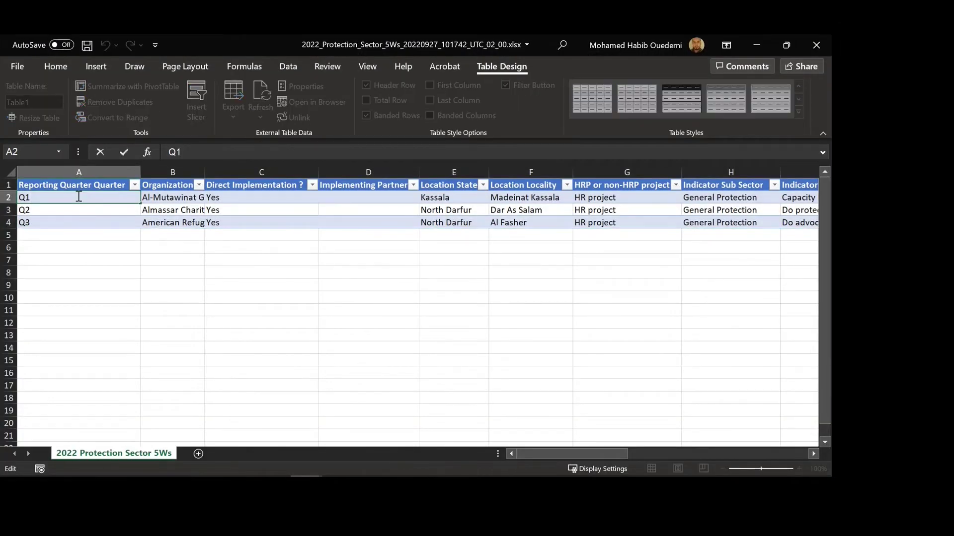
{"action": "key", "text": "BackSpace"}
{"action": "type", "text": "2"}
{"action": "left_click", "coordinate": [70, 221]}
{"action": "left_click", "coordinate": [70, 209]}
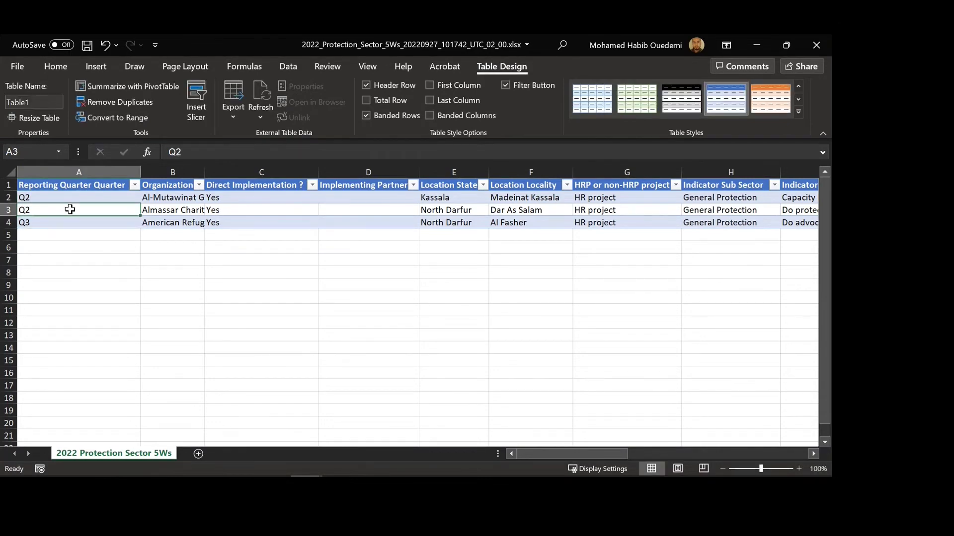
{"action": "double_click", "coordinate": [70, 209]}
- Set the reporting quarter of all three records in A2:A4 to Q4
{"action": "double_click", "coordinate": [71, 198]}
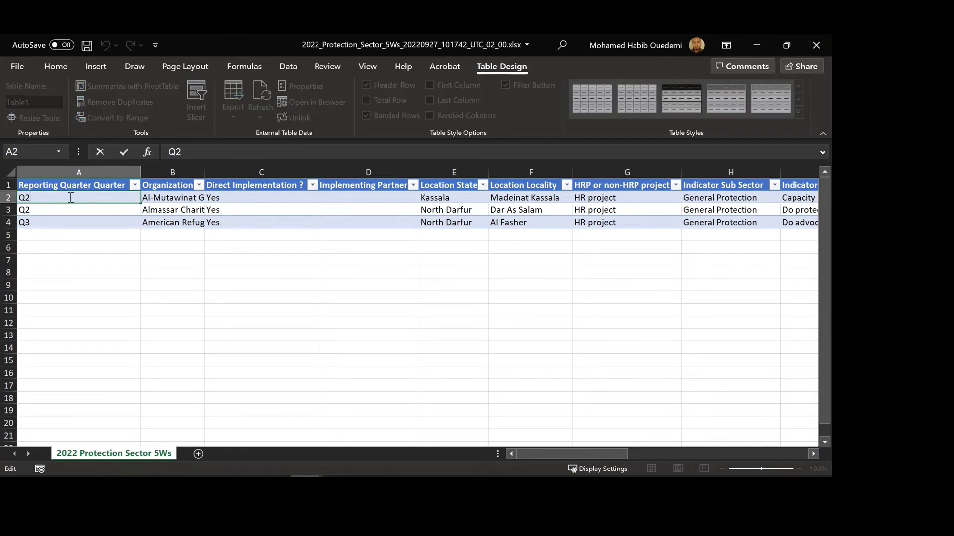
{"action": "key", "text": "BackSpace"}
{"action": "type", "text": "4"}
{"action": "left_click", "coordinate": [65, 209]}
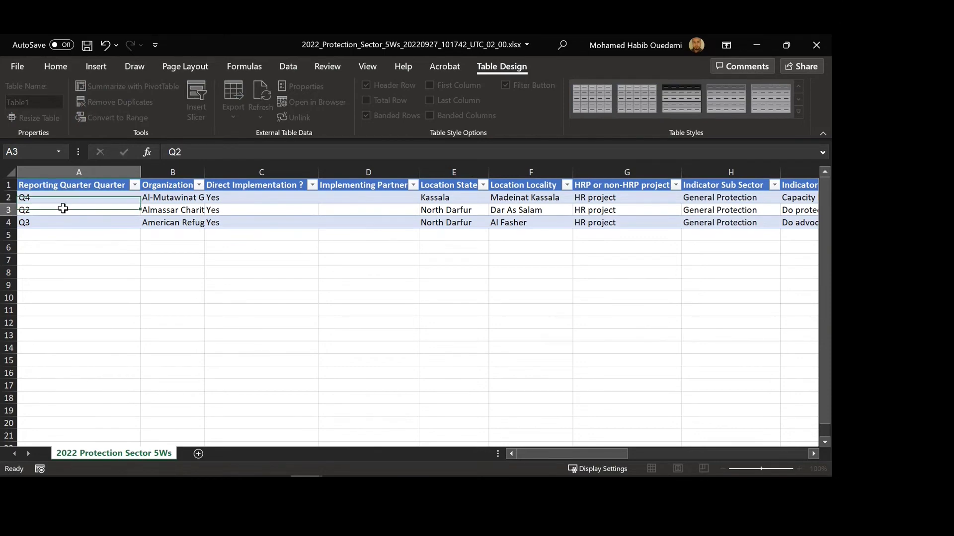
{"action": "double_click", "coordinate": [63, 212]}
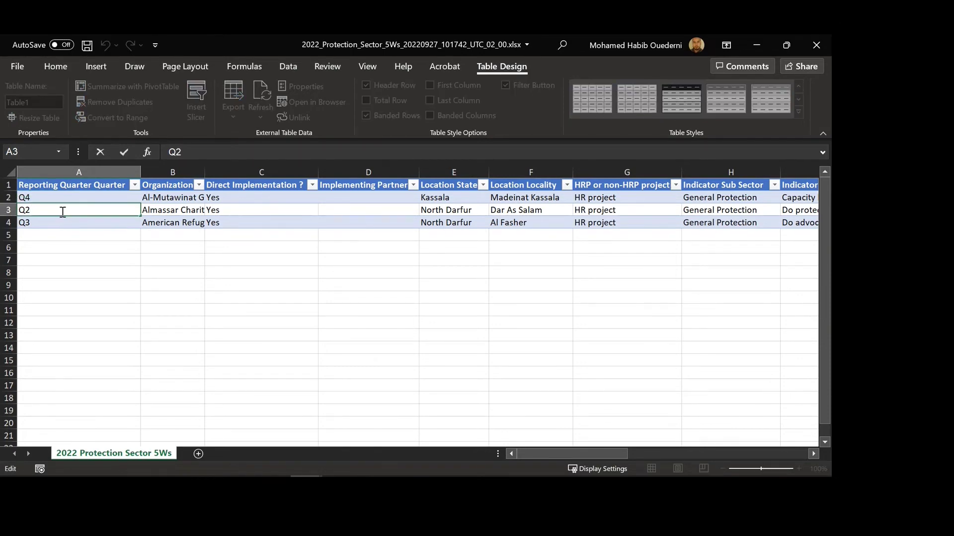
{"action": "key", "text": "BackSpace"}
{"action": "type", "text": "4"}
{"action": "double_click", "coordinate": [61, 221]}
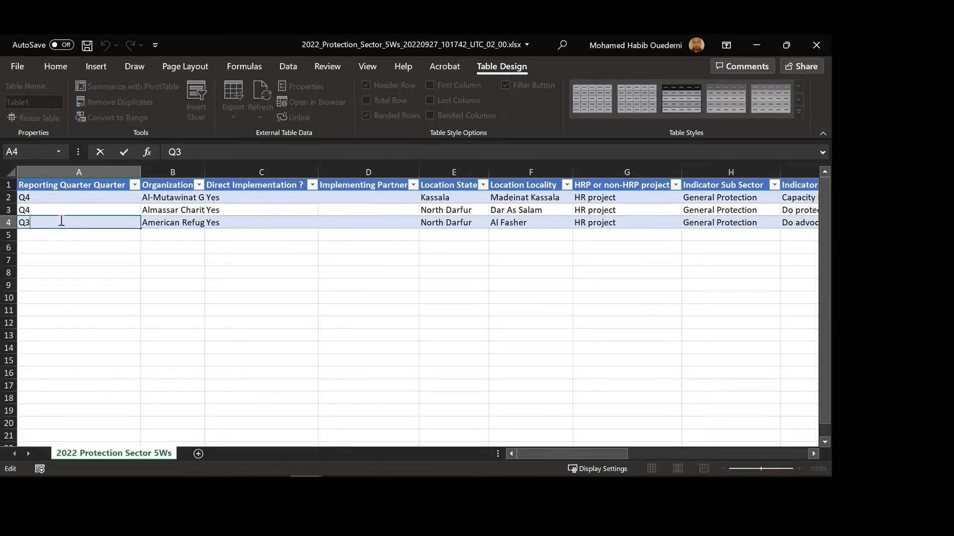
{"action": "key", "text": "BackSpace"}
{"action": "type", "text": "4"}
{"action": "left_click", "coordinate": [61, 232]}
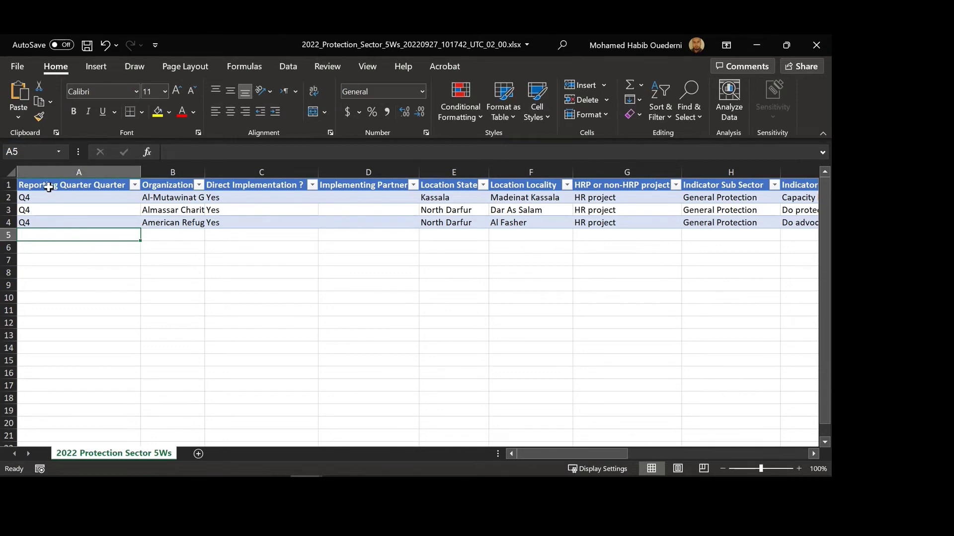
- Copy the whole table A1:U4 including its headers and switch back to the ActivityInfo form in the browser
{"action": "mouse_move", "coordinate": [50, 185]}
{"action": "left_mouse_down"}
{"action": "mouse_move", "coordinate": [636, 196]}
{"action": "mouse_move", "coordinate": [224, 203]}
{"action": "mouse_move", "coordinate": [68, 187]}
{"action": "left_mouse_up"}
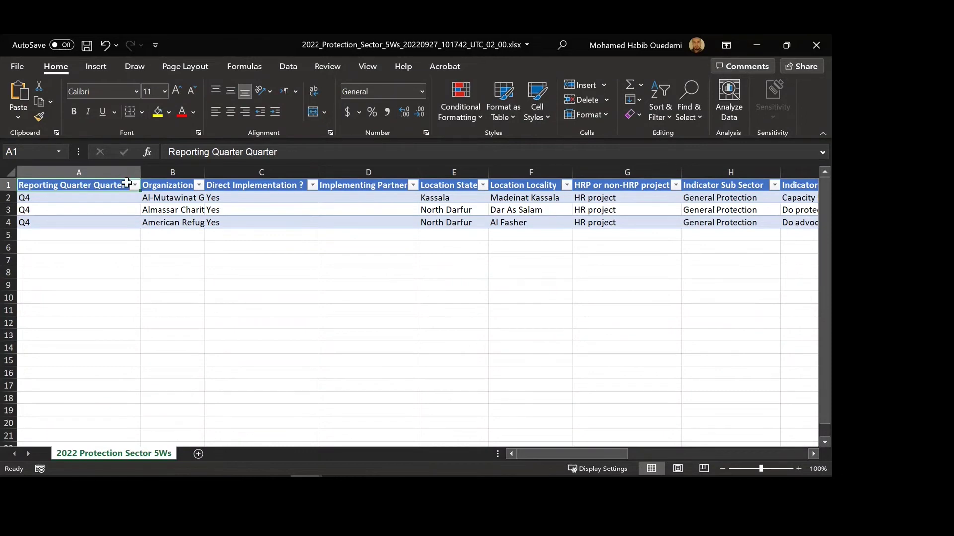
{"action": "left_click_drag", "start_coordinate": [126, 183], "coordinate": [734, 228]}
{"action": "key", "text": "ctrl+c"}
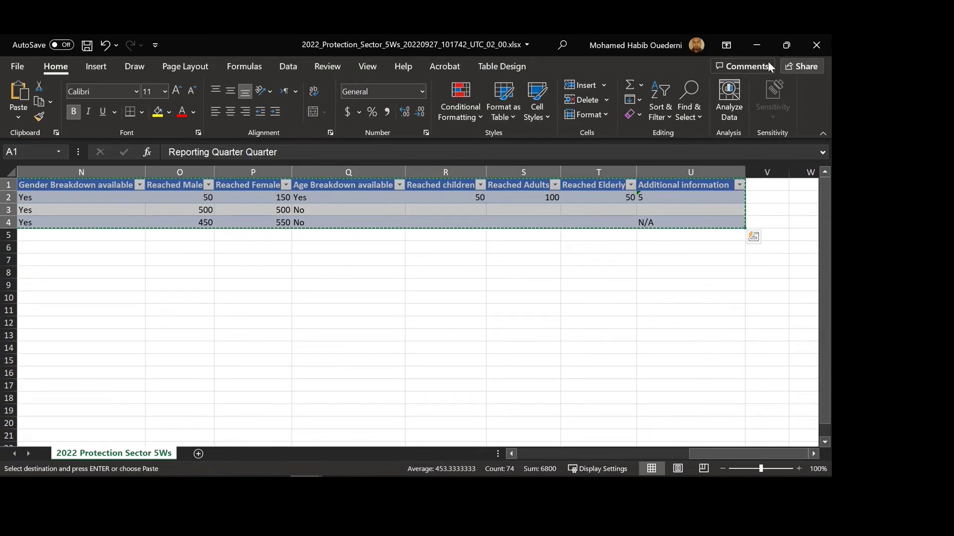
{"action": "left_click", "coordinate": [760, 44]}
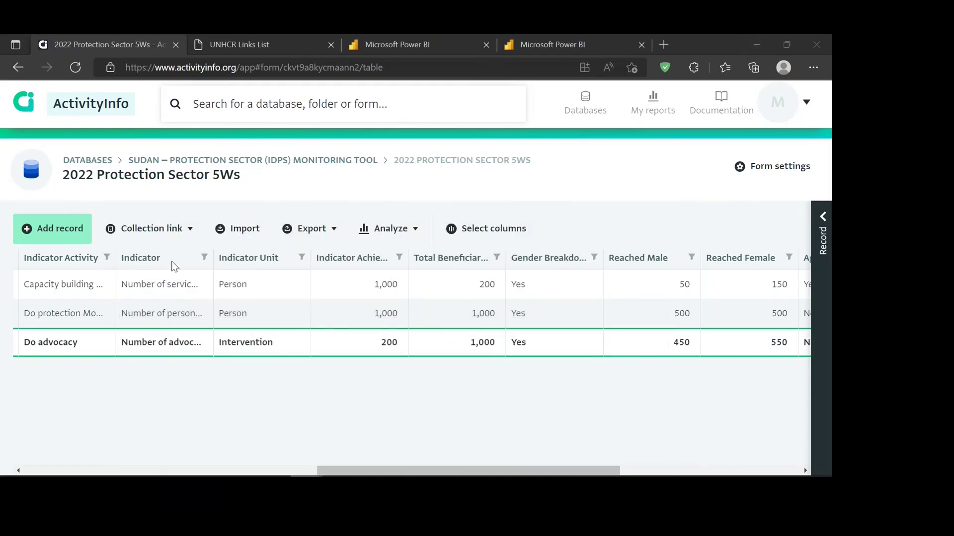
- Start an import into the 2022 Protection Sector 5Ws form with the copied Excel table and continue to field matching
{"action": "left_click", "coordinate": [254, 237]}
{"action": "right_click", "coordinate": [249, 323]}
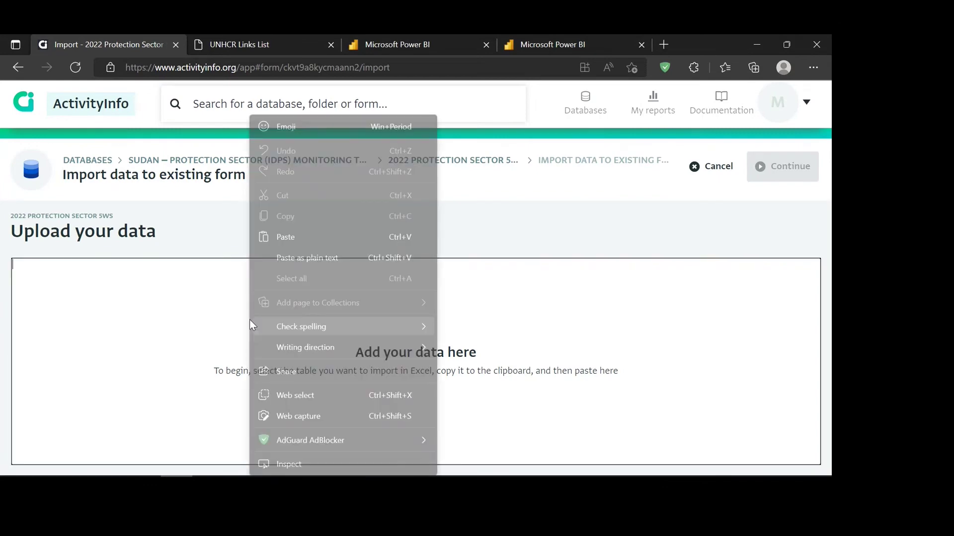
{"action": "left_click", "coordinate": [291, 238]}
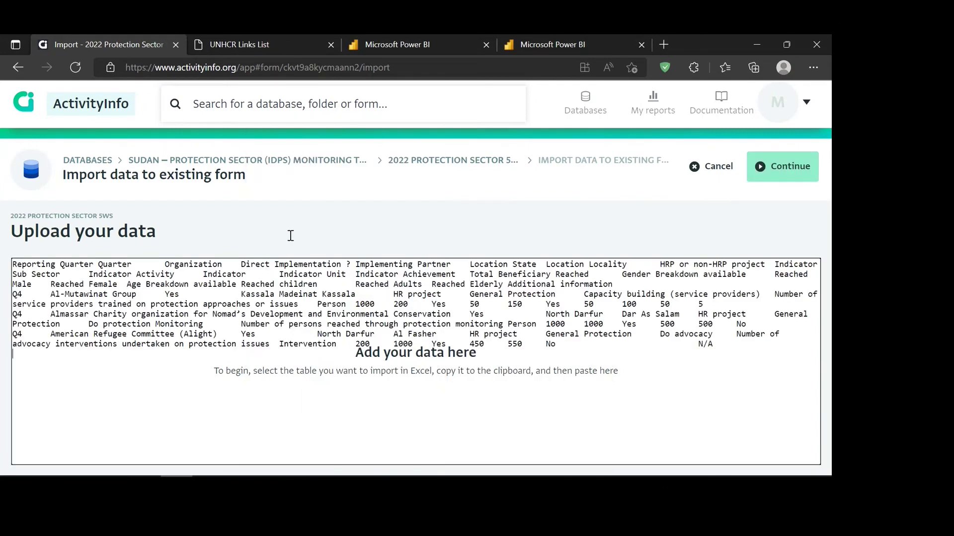
{"action": "left_click", "coordinate": [791, 174]}
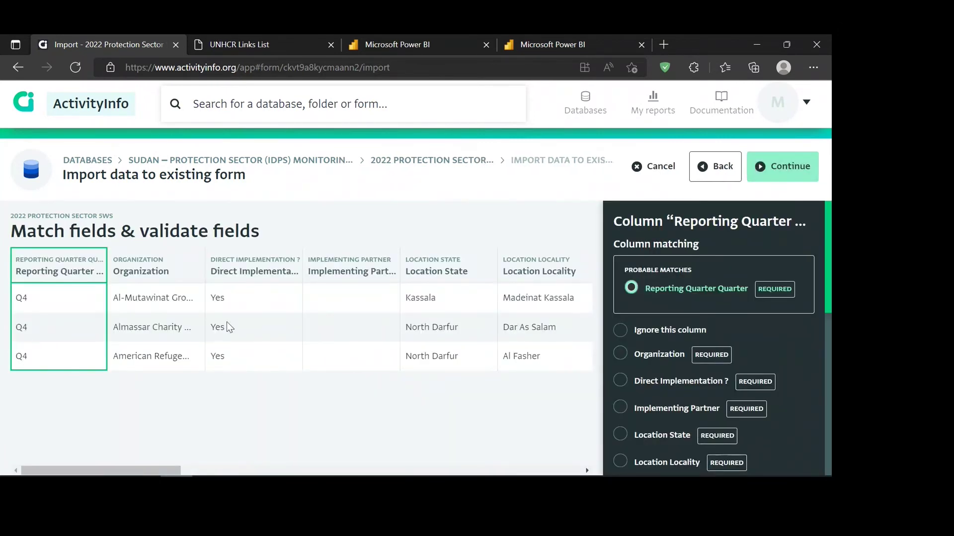
- Review the column matching across all fields and complete the import of the Q4 records into the form
{"action": "scroll", "coordinate": [431, 340], "scroll_direction": "right", "scroll_amount": 10}
{"action": "scroll", "coordinate": [431, 340], "scroll_direction": "right", "scroll_amount": 6}
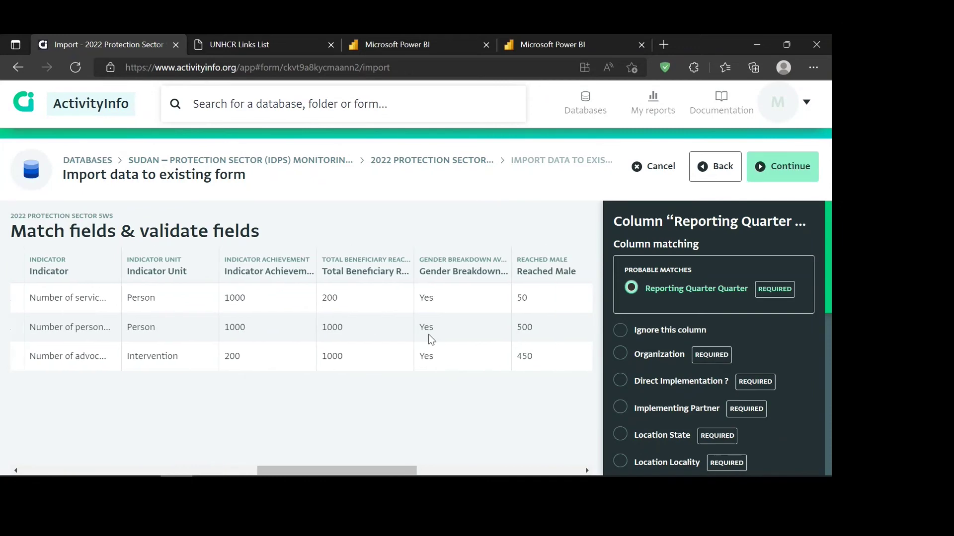
{"action": "scroll", "coordinate": [431, 340], "scroll_direction": "left", "scroll_amount": 6}
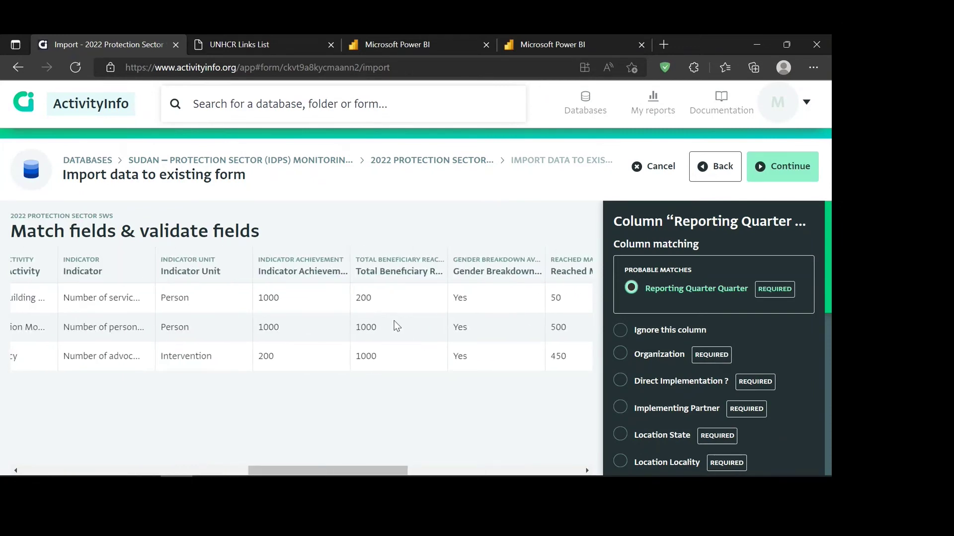
{"action": "scroll", "coordinate": [396, 325], "scroll_direction": "right", "scroll_amount": 8}
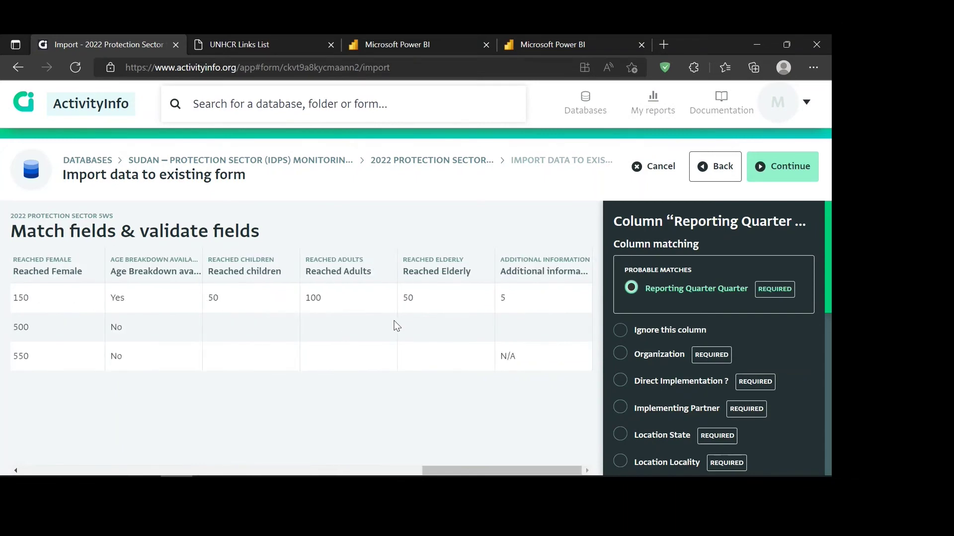
{"action": "scroll", "coordinate": [396, 325], "scroll_direction": "left", "scroll_amount": 8}
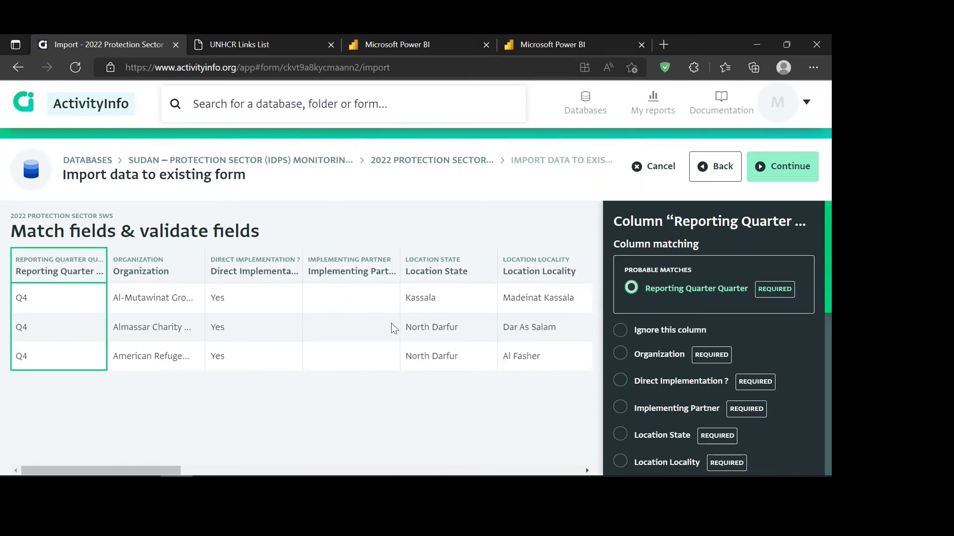
{"action": "left_click", "coordinate": [770, 166]}
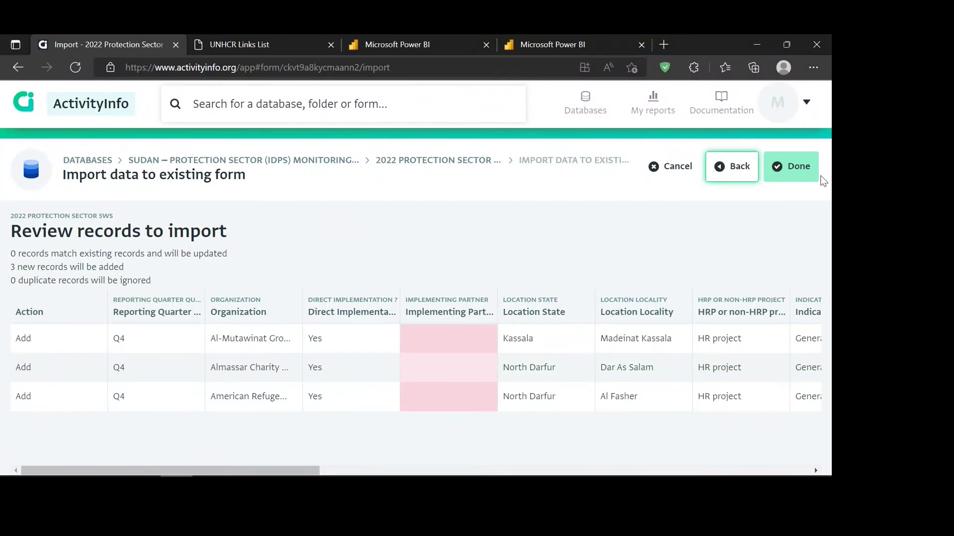
{"action": "left_click", "coordinate": [787, 174]}
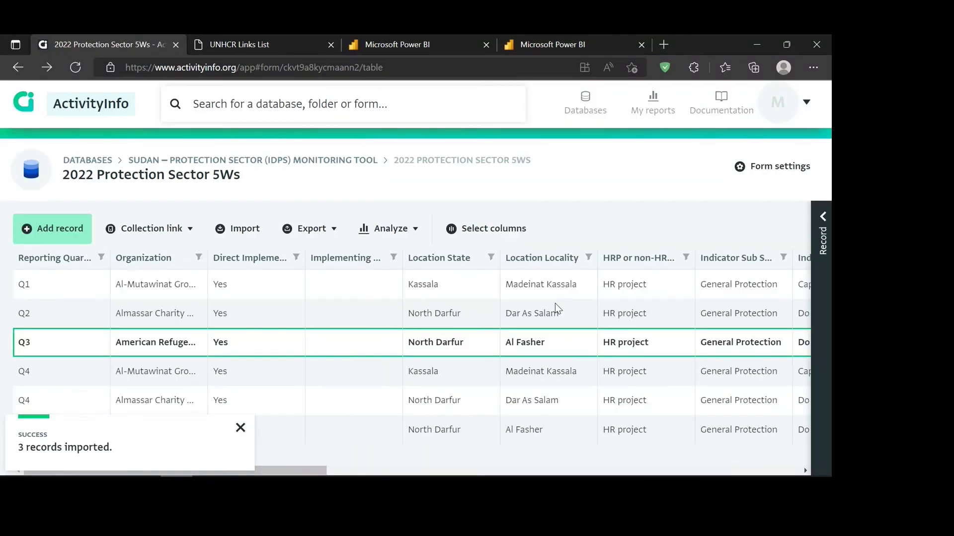
{"action": "left_click", "coordinate": [241, 429]}
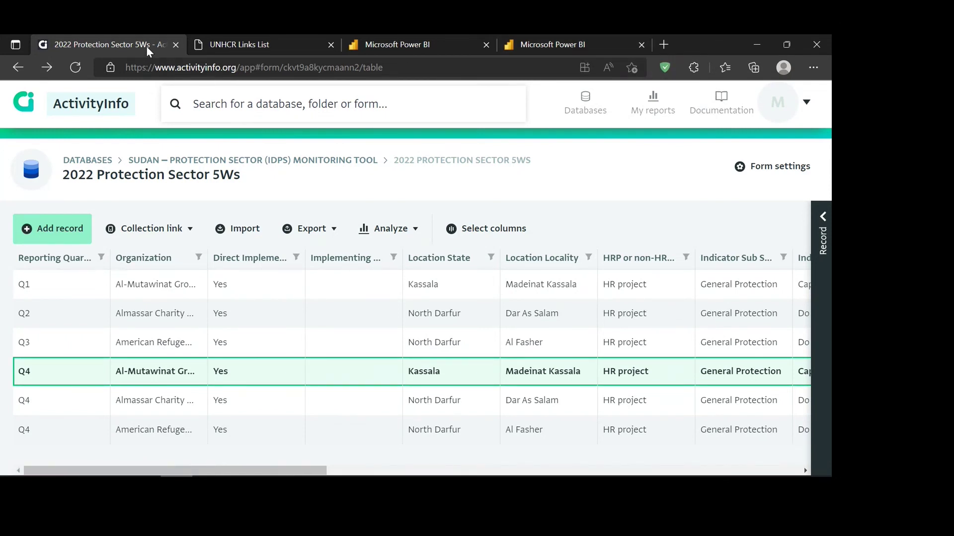
- Switch to the Shelter & NFI 2022 Monitoring Dashboard in Power BI and view its details page before returning to the overview
{"action": "key", "text": "ctrl+Tab"}
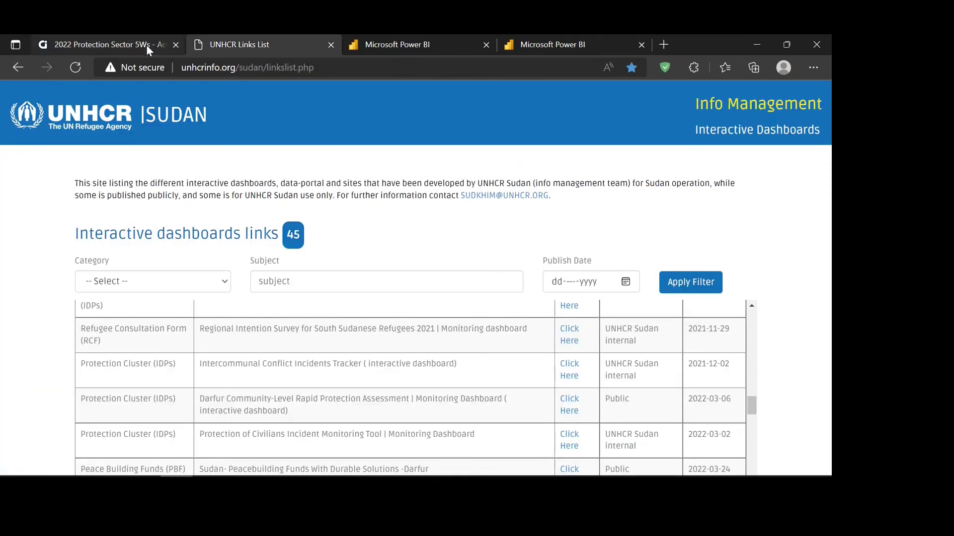
{"action": "key", "text": "ctrl+Tab"}
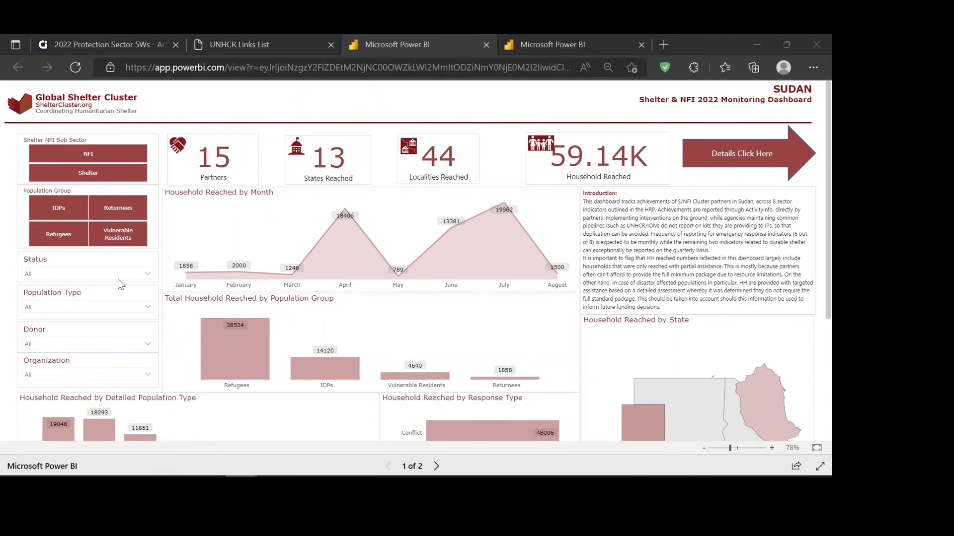
{"action": "left_click", "coordinate": [758, 161]}
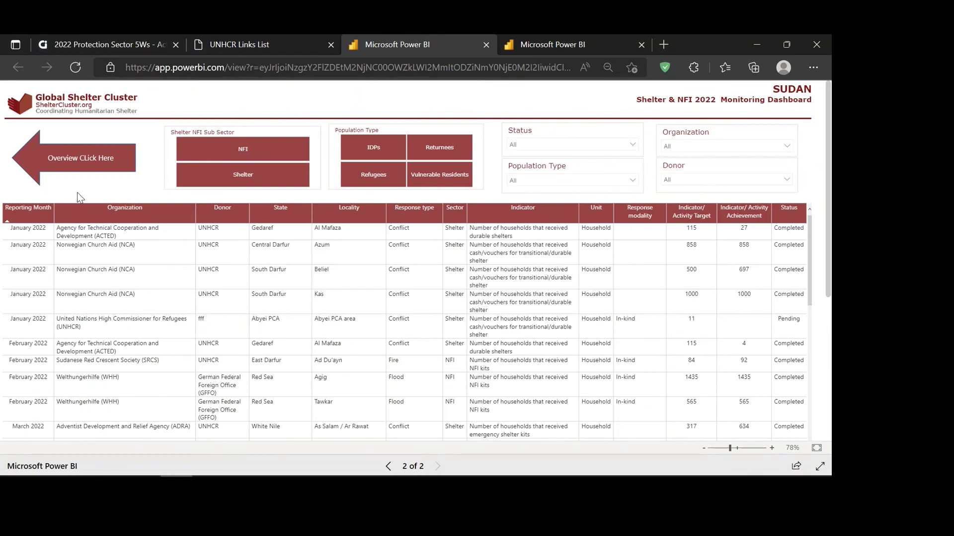
{"action": "left_click", "coordinate": [116, 168]}
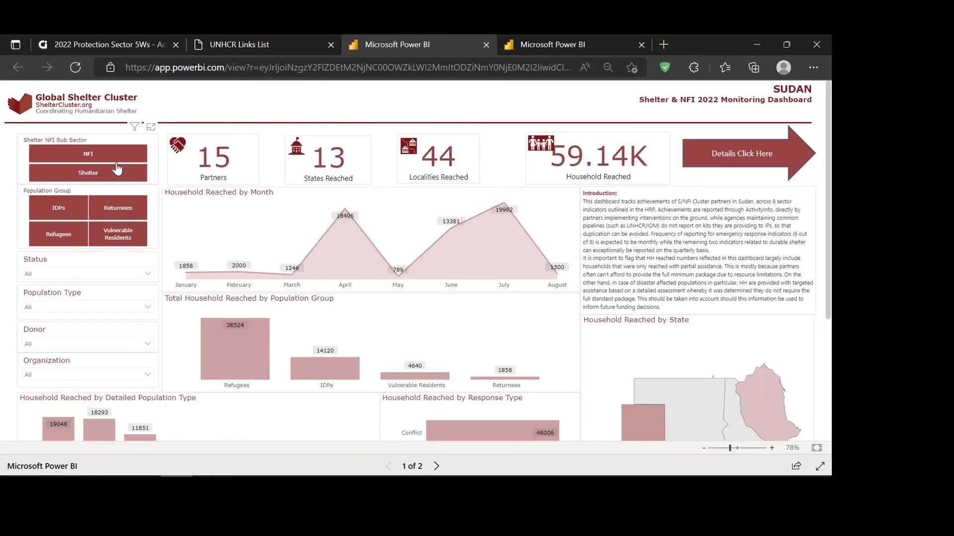
- Examine the dashboard overview's household charts, state map and Organization filter
{"action": "left_click", "coordinate": [147, 375]}
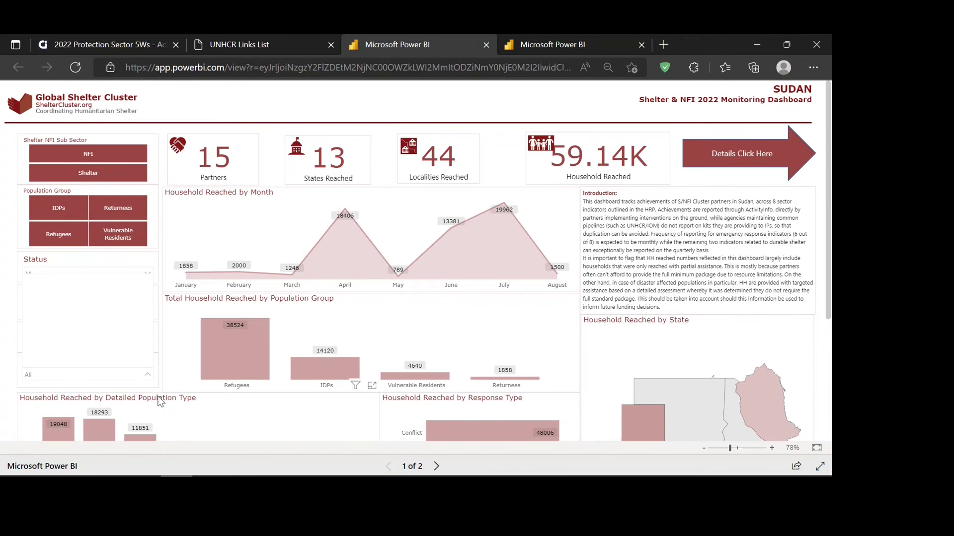
{"action": "scroll", "coordinate": [164, 410], "scroll_direction": "down", "scroll_amount": 3}
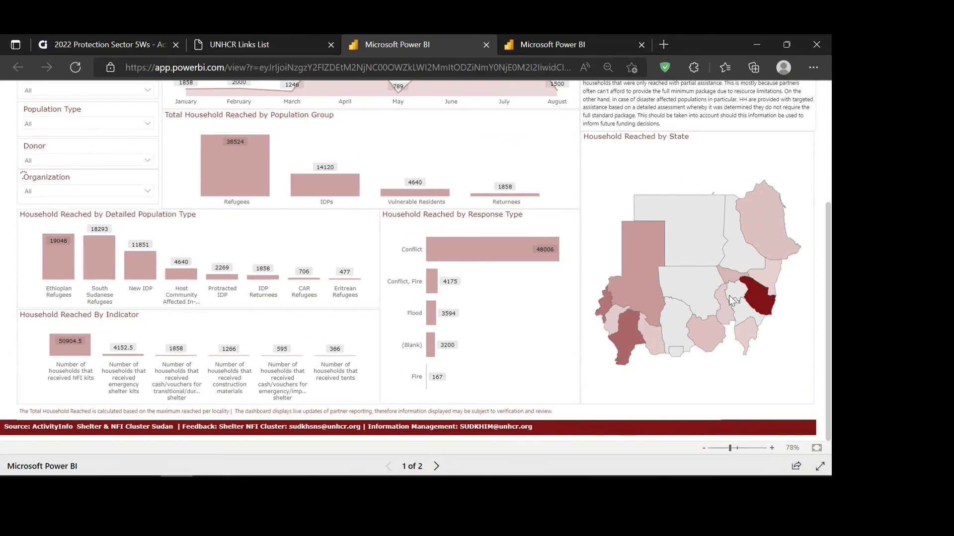
{"action": "scroll", "coordinate": [654, 317], "scroll_direction": "up", "scroll_amount": 1}
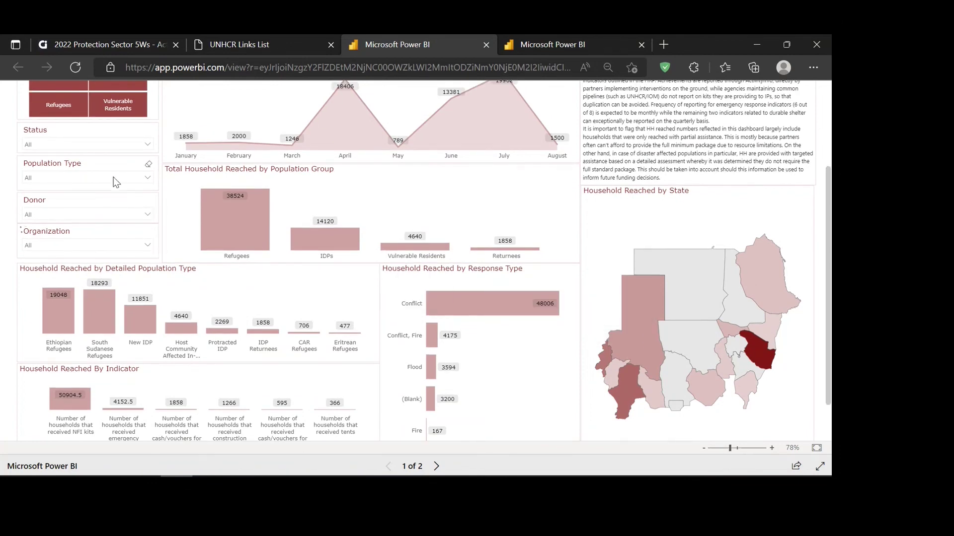
{"action": "scroll", "coordinate": [231, 317], "scroll_direction": "up", "scroll_amount": 1}
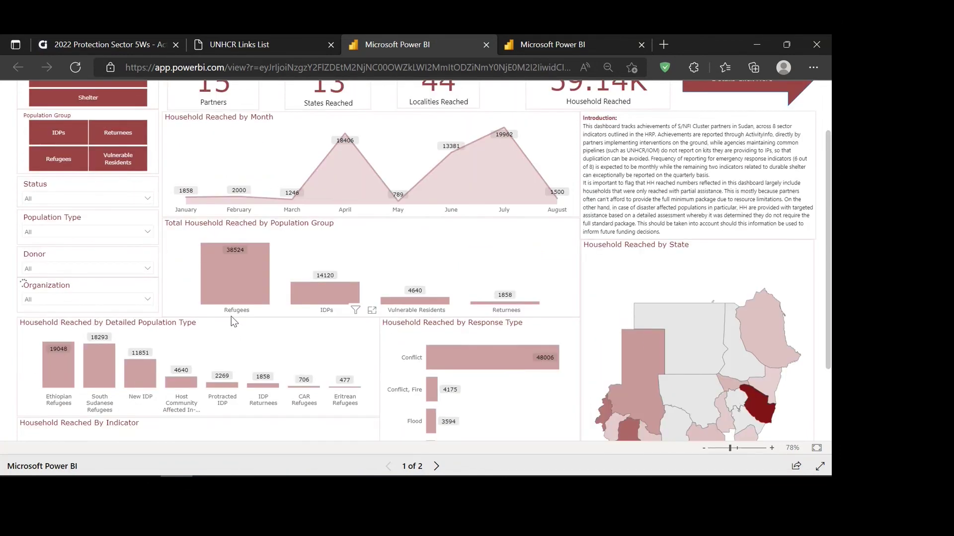
{"action": "scroll", "coordinate": [135, 319], "scroll_direction": "up", "scroll_amount": 2}
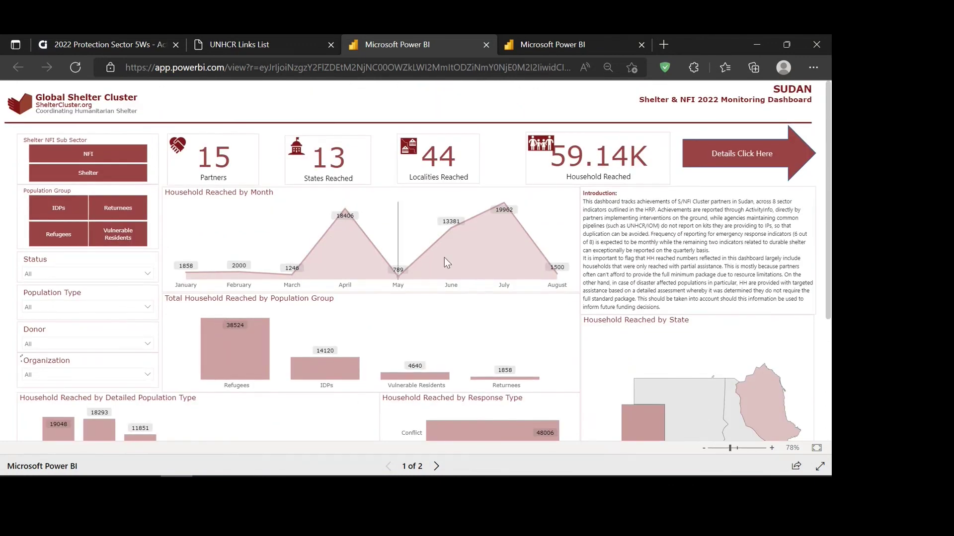
{"action": "mouse_move", "coordinate": [571, 229]}
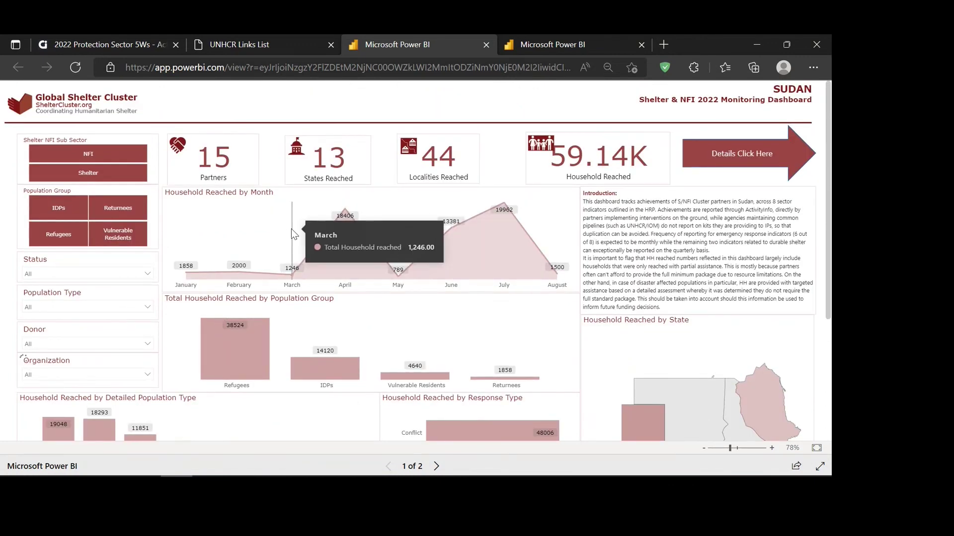
{"action": "left_click", "coordinate": [148, 375]}
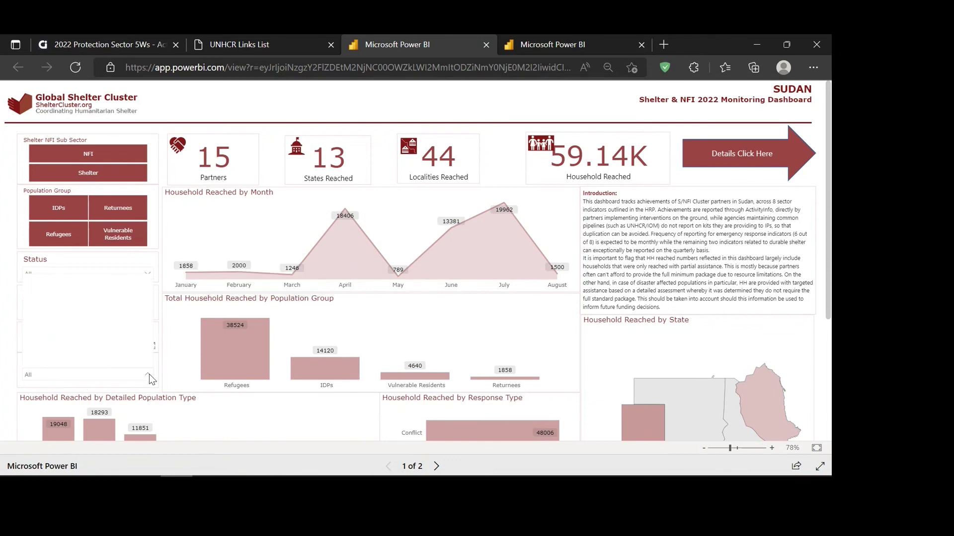
{"action": "left_click", "coordinate": [149, 374]}
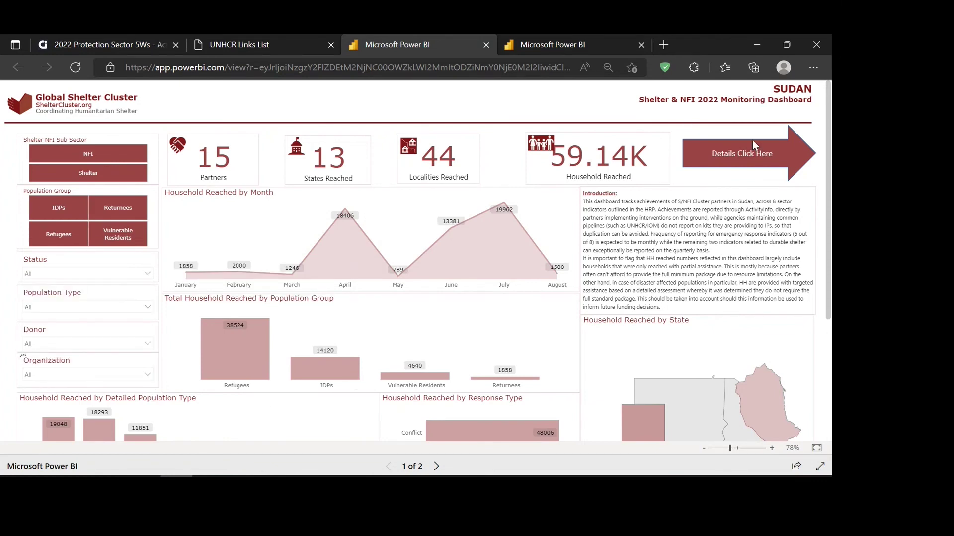
- Filter the dashboard's details page by the organization Africa Humanitarian Action (AHA)
{"action": "left_click", "coordinate": [751, 164]}
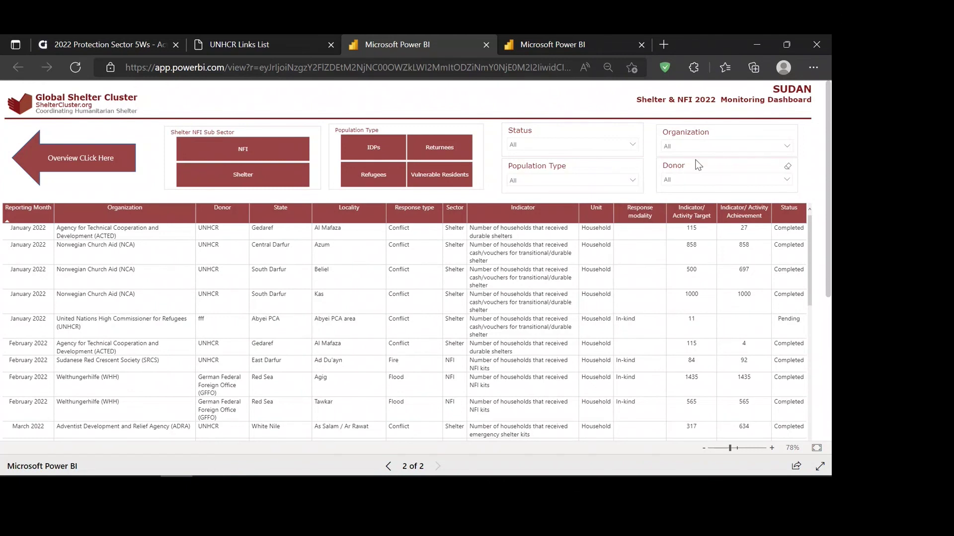
{"action": "left_click", "coordinate": [705, 146]}
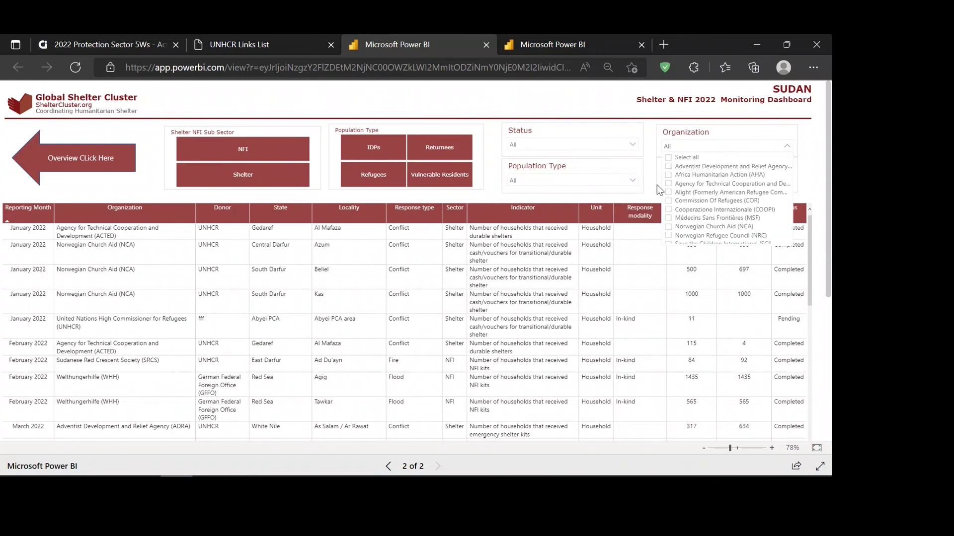
{"action": "left_click", "coordinate": [670, 175]}
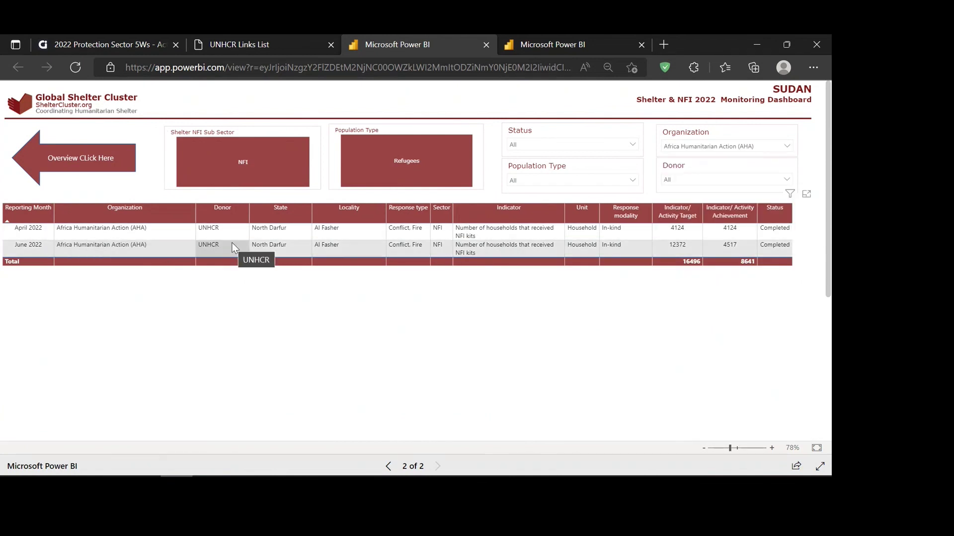
- Select all organizations again on the details page and return to the dashboard overview
{"action": "left_click", "coordinate": [706, 148]}
{"action": "left_click", "coordinate": [685, 157]}
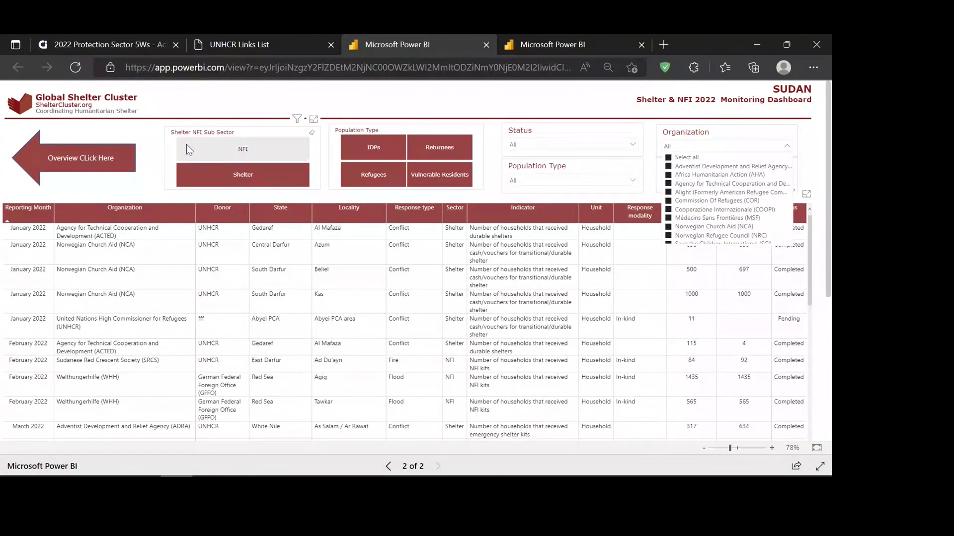
{"action": "left_click", "coordinate": [92, 166]}
{"action": "left_click", "coordinate": [92, 167]}
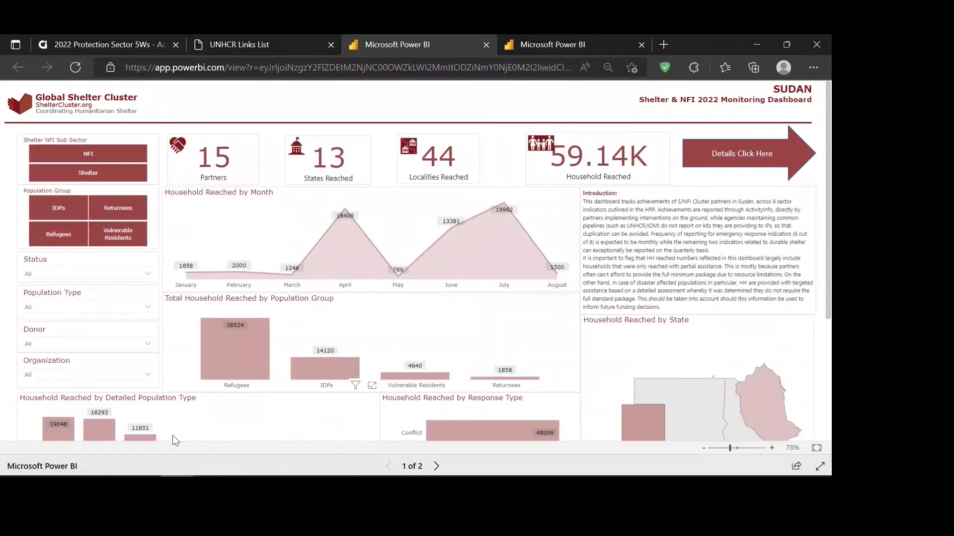
- Filter the dashboard overview by Africa Humanitarian Action (AHA) and look over its charts
{"action": "left_click", "coordinate": [148, 373]}
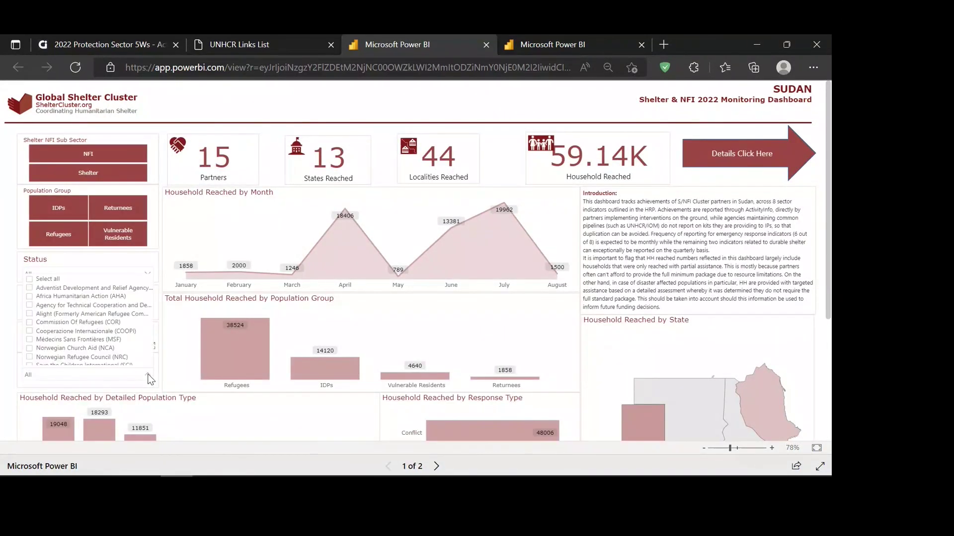
{"action": "left_click", "coordinate": [78, 297]}
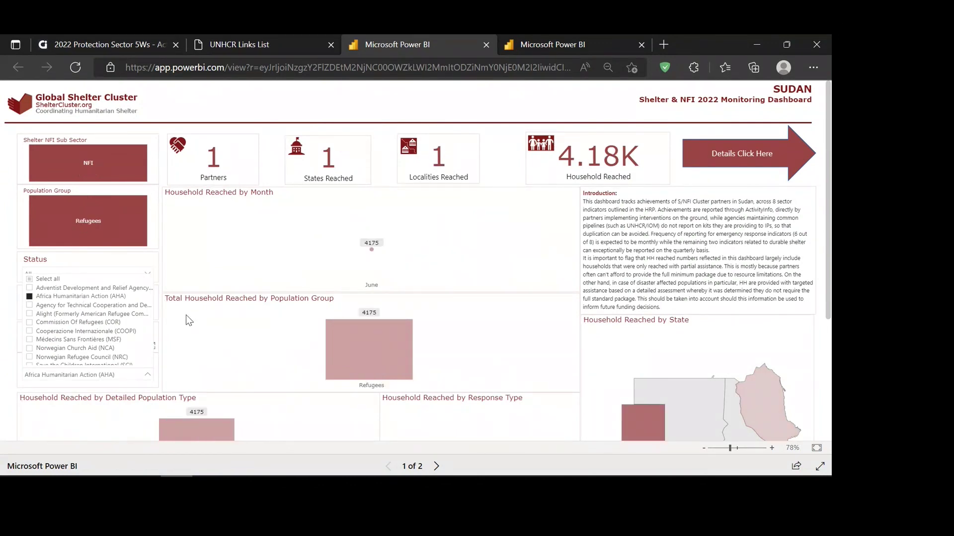
{"action": "scroll", "coordinate": [233, 351], "scroll_direction": "down", "scroll_amount": 3}
{"action": "scroll", "coordinate": [234, 351], "scroll_direction": "down", "scroll_amount": 1}
{"action": "scroll", "coordinate": [233, 351], "scroll_direction": "up", "scroll_amount": 4}
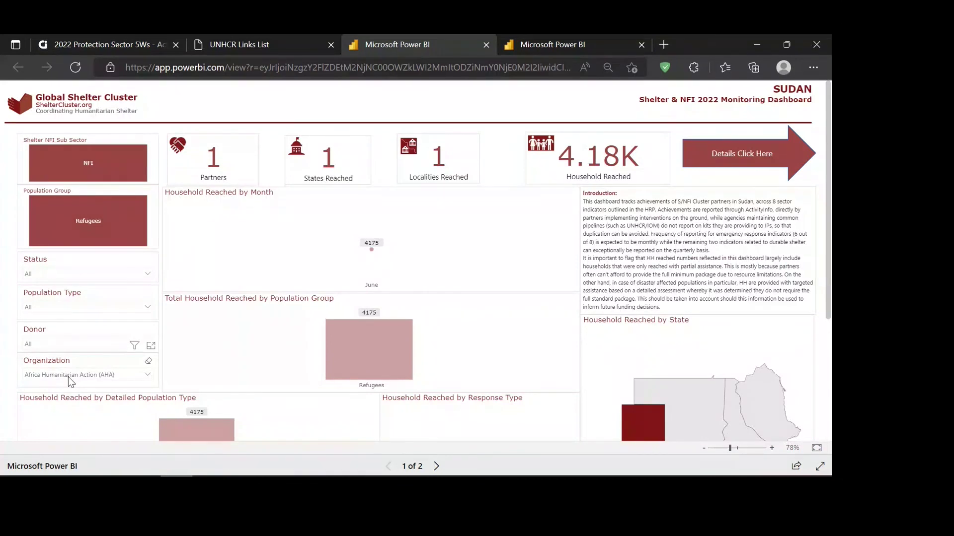
- Change the overview's Organization filter from Africa Humanitarian Action (AHA) to Alight
{"action": "left_click", "coordinate": [145, 373]}
{"action": "left_click", "coordinate": [29, 296]}
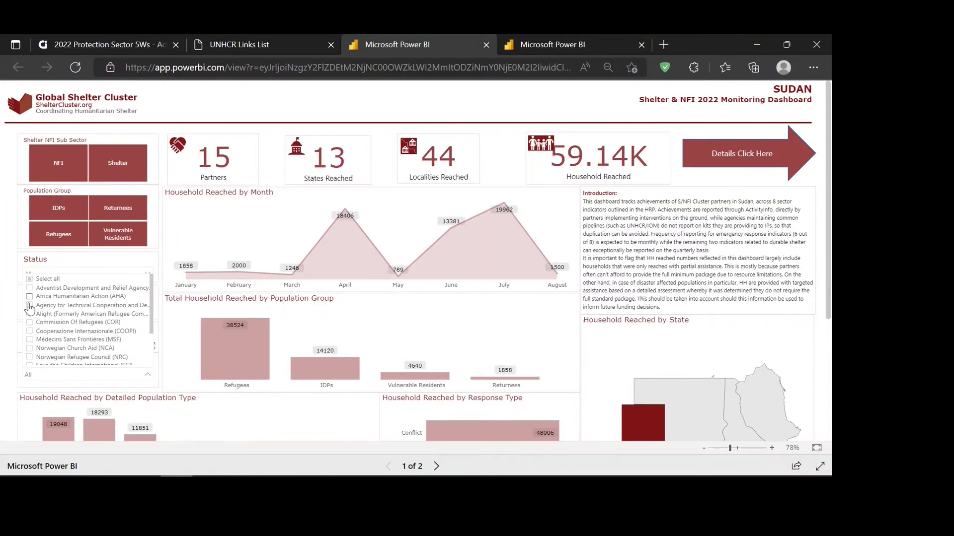
{"action": "left_click", "coordinate": [29, 314]}
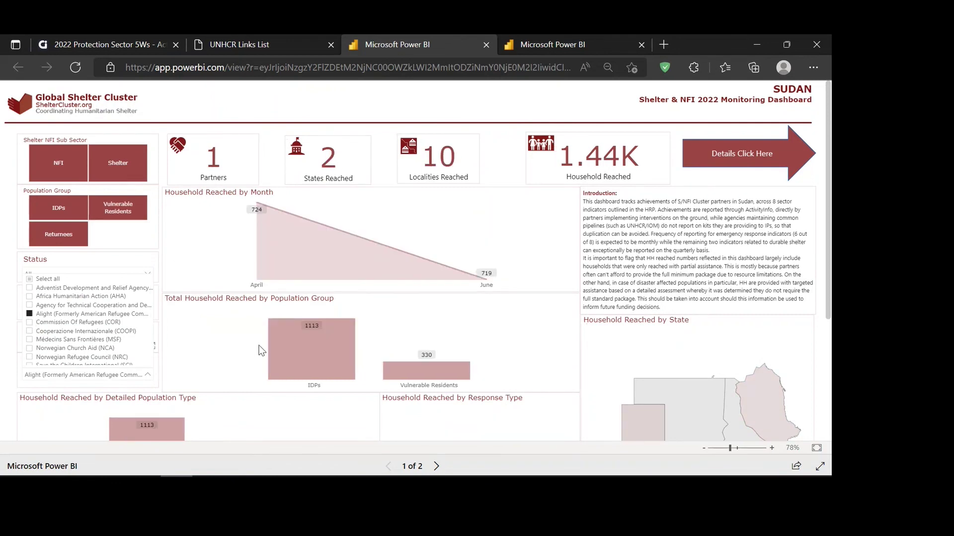
{"action": "left_click", "coordinate": [158, 386]}
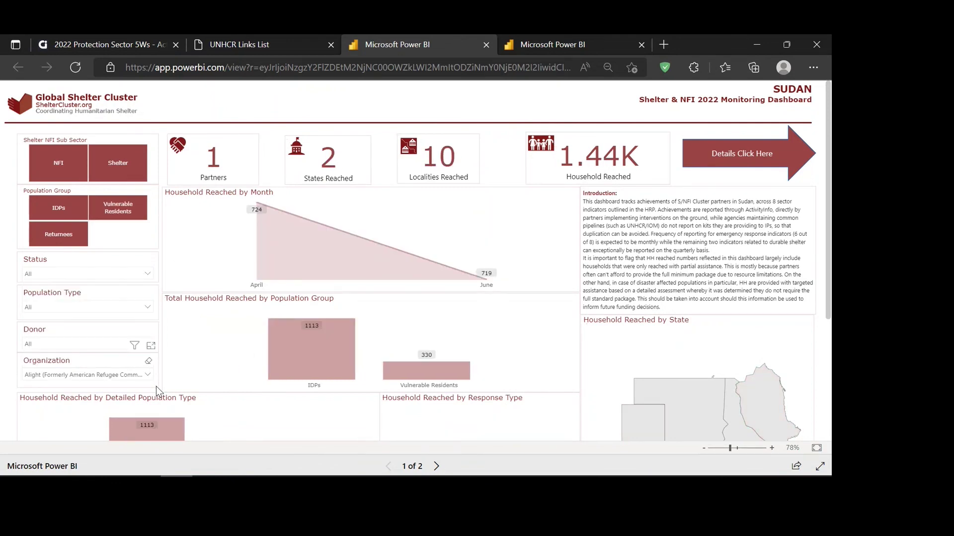
- Examine the filtered overview's charts and state map, and return to the ActivityInfo 2022 Protection Sector 5Ws form
{"action": "scroll", "coordinate": [222, 377], "scroll_direction": "down", "scroll_amount": 4}
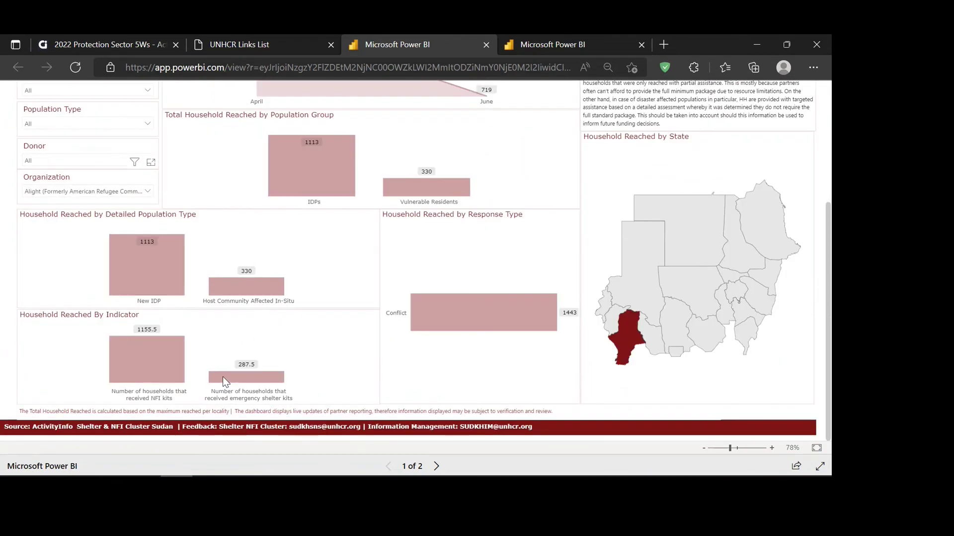
{"action": "scroll", "coordinate": [222, 376], "scroll_direction": "up", "scroll_amount": 4}
{"action": "scroll", "coordinate": [148, 378], "scroll_direction": "down", "scroll_amount": 4}
{"action": "scroll", "coordinate": [363, 386], "scroll_direction": "up", "scroll_amount": 4}
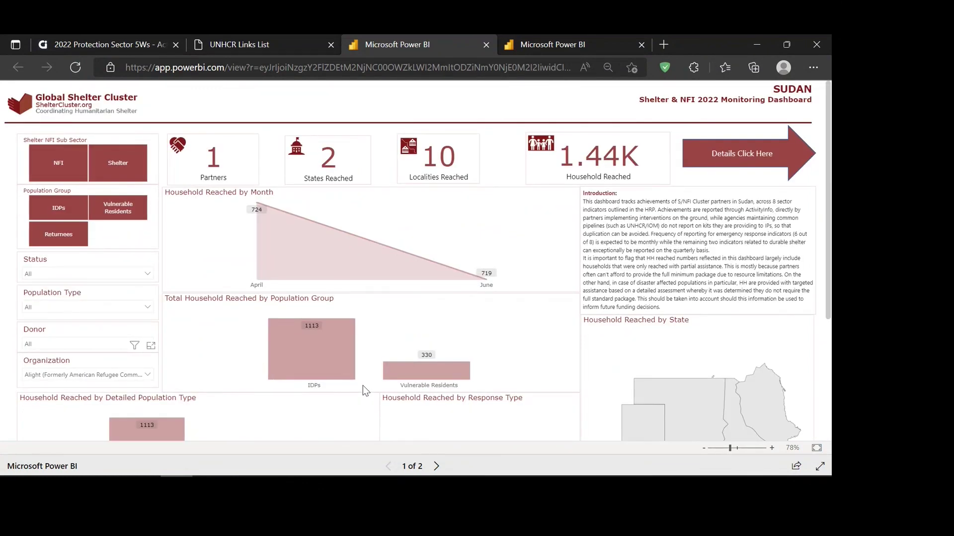
{"action": "left_click", "coordinate": [133, 47]}
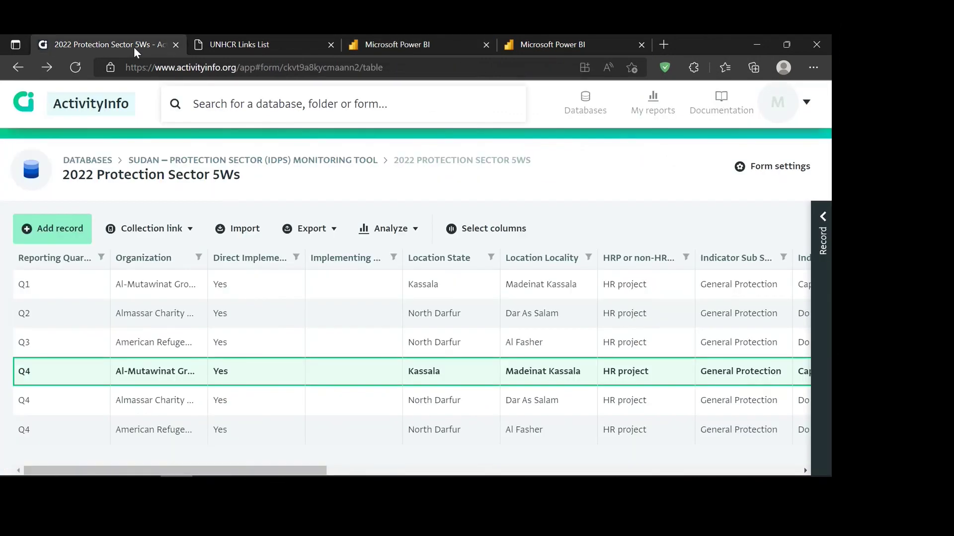